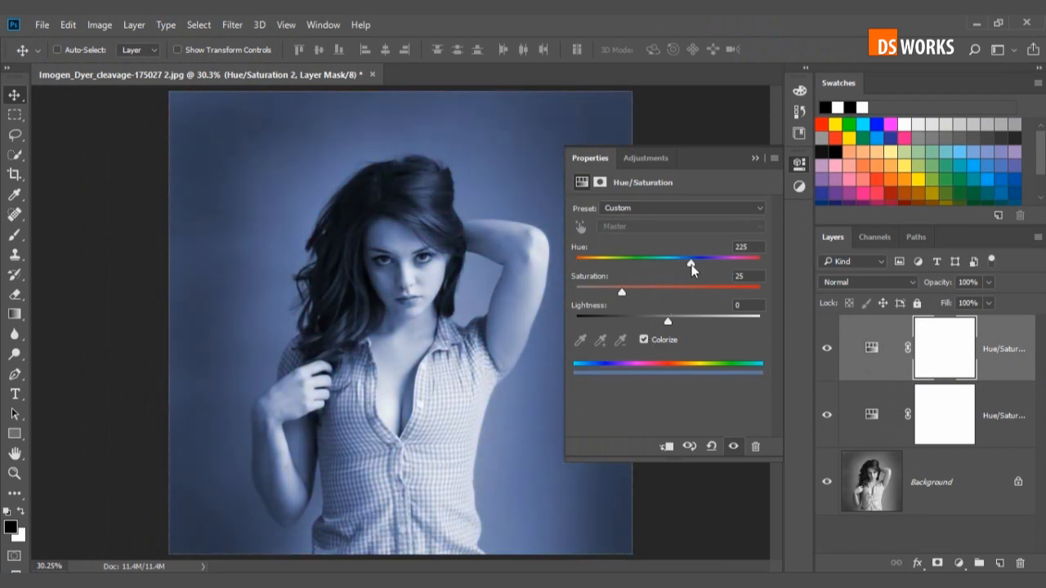
Set the foreground color to black (#000000) and fill the Hue/Saturation 2 layer mask with it.
left_click(755, 158)
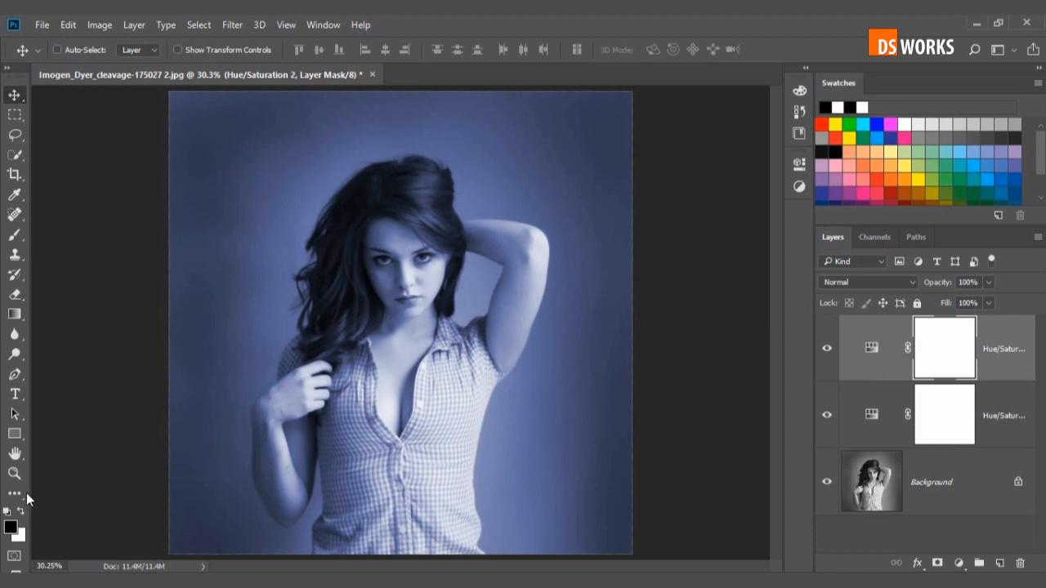
left_click(11, 527)
left_click_drag(358, 320, 314, 359)
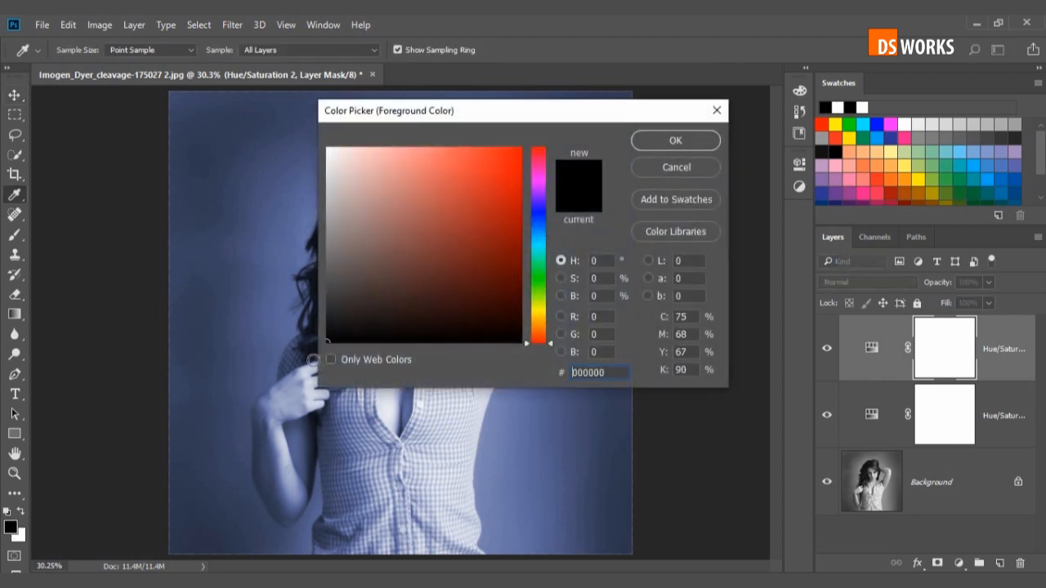
left_click(664, 144)
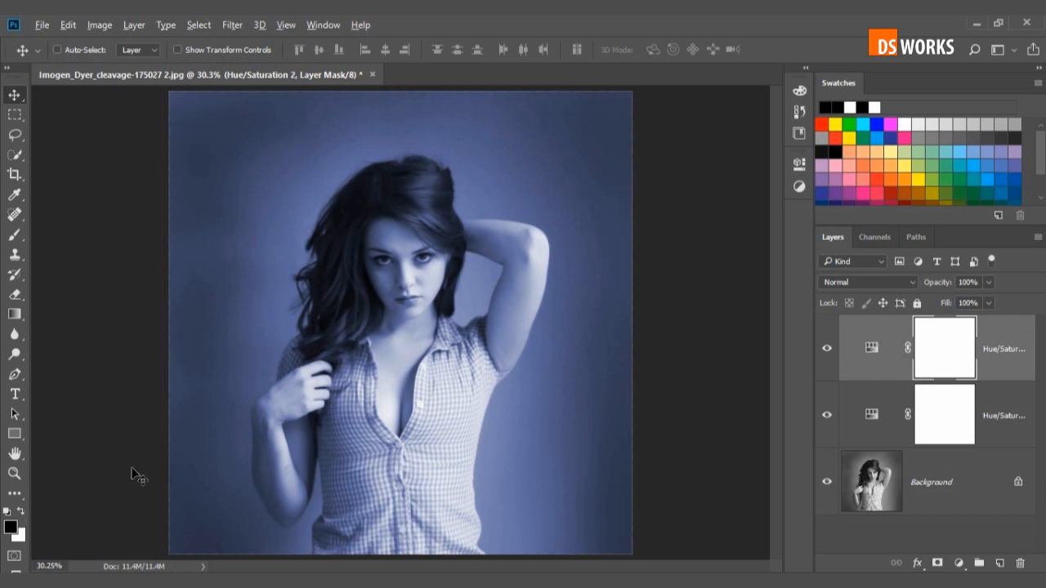
key("alt+BackSpace")
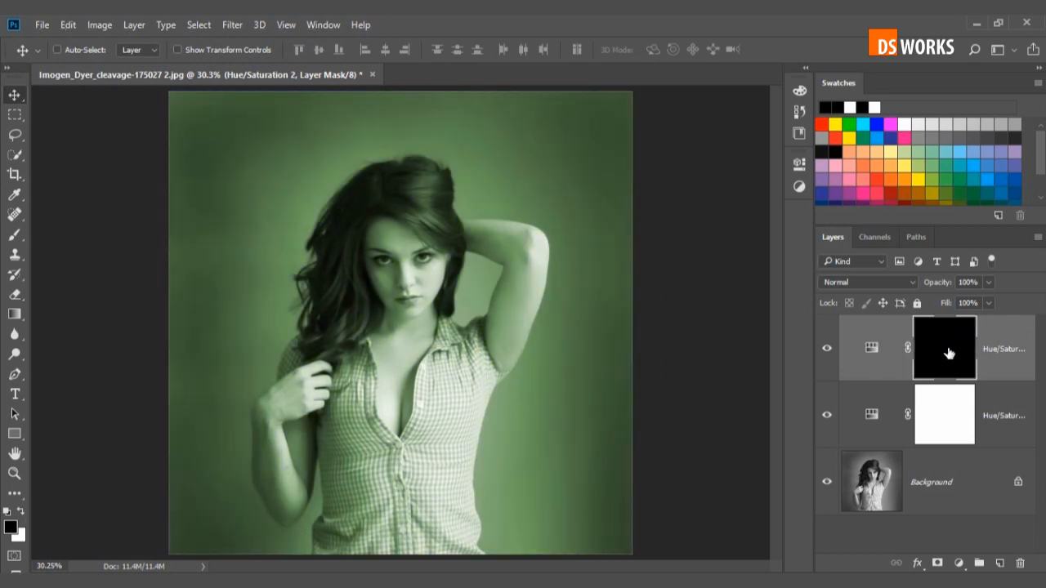
Paint the whole checked shirt white on the Hue/Saturation 2 mask with a soft brush of about 200 to 250 px.
left_click(14, 236)
left_click(133, 234)
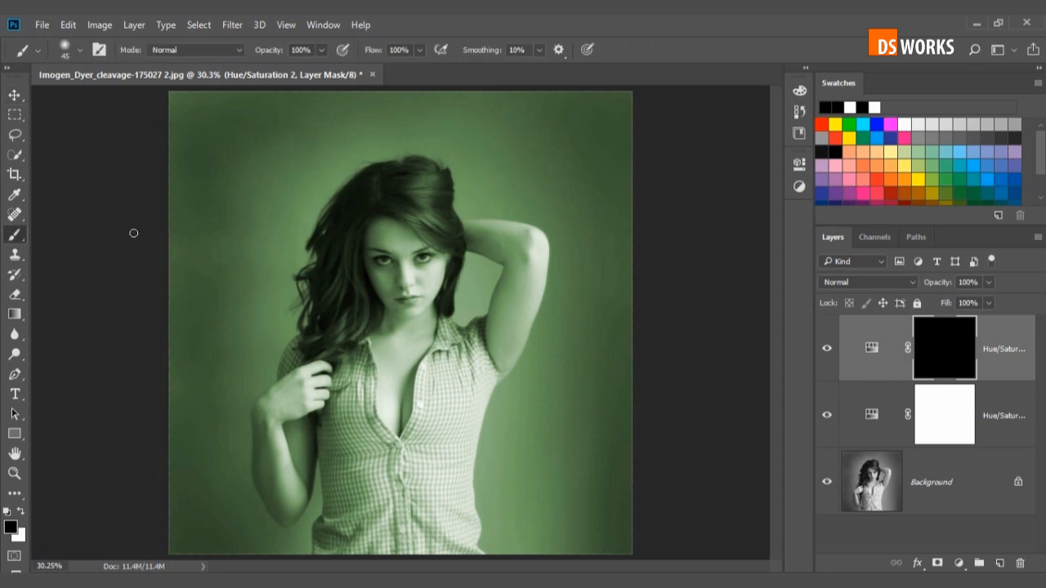
left_click(21, 512)
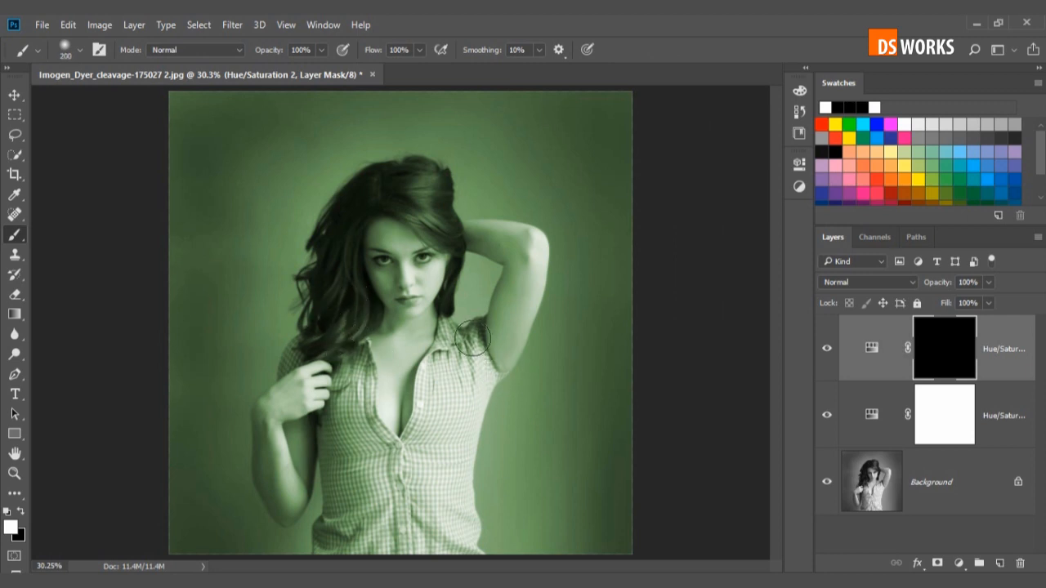
mouse_move(460, 333)
left_mouse_down()
mouse_move(433, 401)
mouse_move(436, 388)
mouse_move(472, 383)
mouse_move(434, 504)
mouse_move(438, 451)
mouse_move(455, 561)
mouse_move(404, 484)
mouse_move(366, 461)
mouse_move(347, 418)
mouse_move(343, 362)
mouse_move(286, 372)
left_mouse_up()
key("bracketleft")
key("bracketleft")
key("bracketleft")
key("bracketleft")
key("bracketright")
key("bracketright")
key("bracketright")
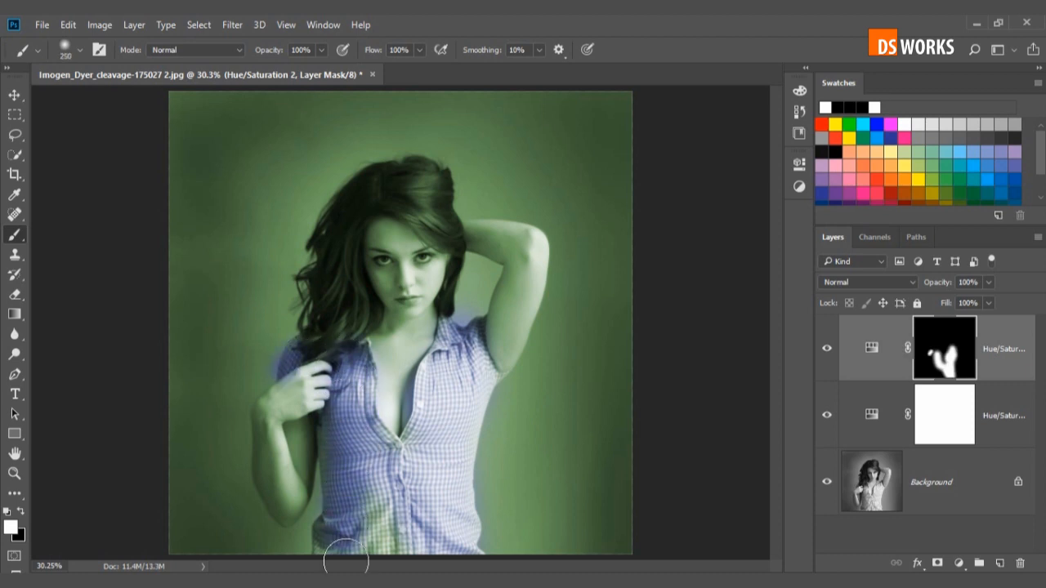
mouse_move(341, 439)
left_mouse_down()
mouse_move(367, 535)
mouse_move(360, 491)
left_mouse_up()
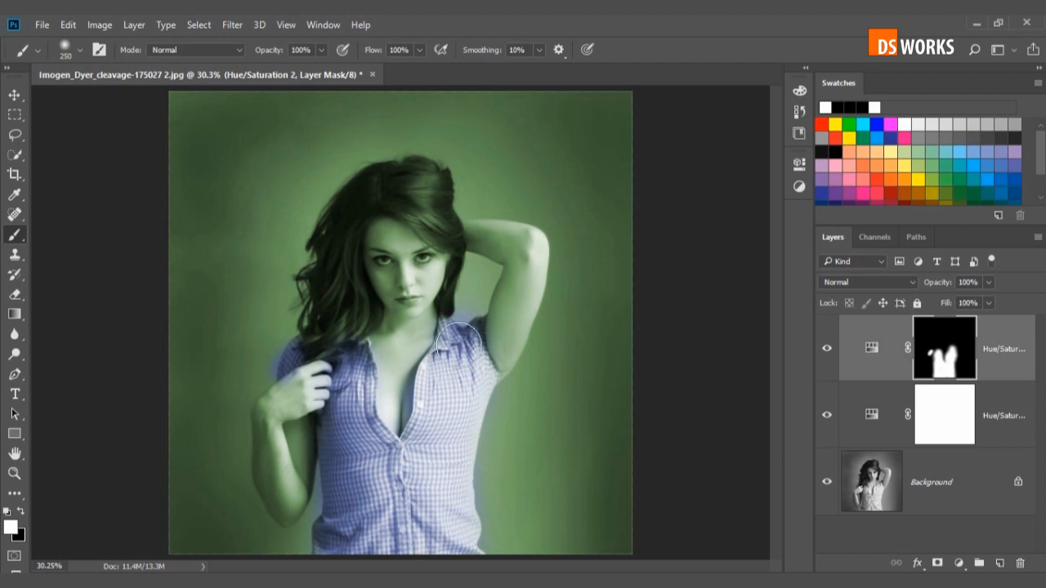
Paint black on the Hue/Saturation 2 mask with a 250 px brush to remove the blue spill around the shirt's edges.
left_click(21, 512)
scroll(510, 521, "up", 5)
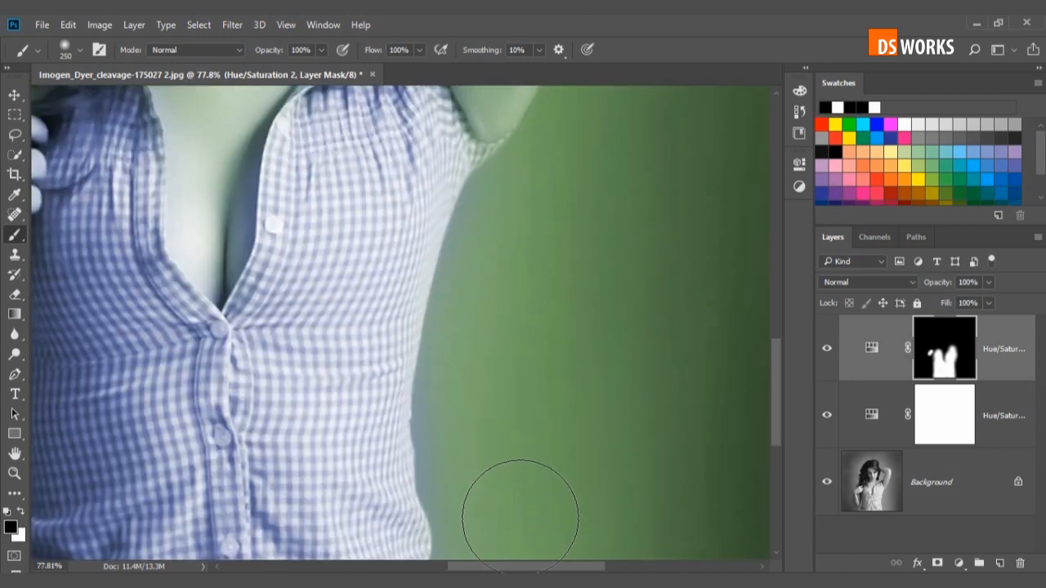
scroll(437, 261, "down", 2)
mouse_move(492, 238)
left_mouse_down()
mouse_move(452, 338)
mouse_move(446, 417)
mouse_move(479, 503)
left_mouse_up()
scroll(535, 403, "down", 3)
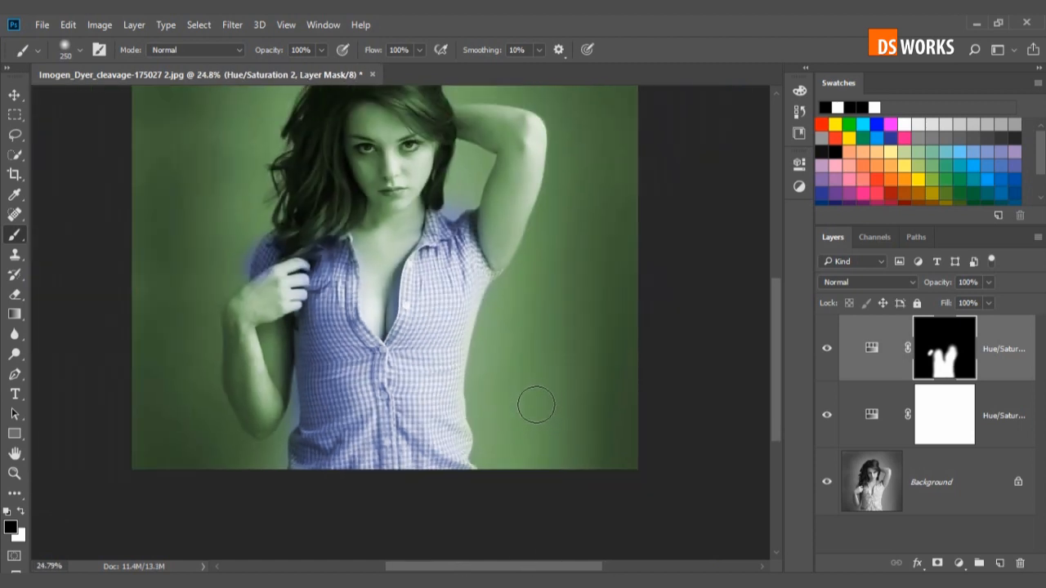
scroll(534, 401, "up", 1)
scroll(515, 368, "down", 1)
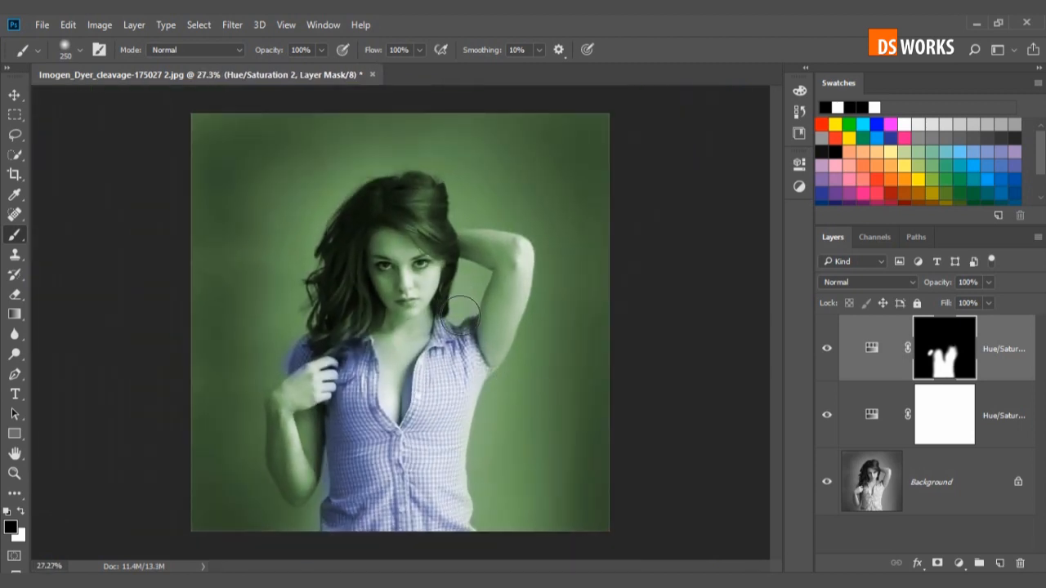
left_click_drag(300, 329, 270, 364)
left_click_drag(314, 446, 303, 551)
key("v")
scroll(452, 348, "up", 1)
scroll(452, 348, "down", 1)
Add a colorized Hue/Saturation adjustment layer with hue 9 and saturation 38, and invert its mask to black.
left_click(960, 565)
left_click(986, 378)
left_click_drag(668, 260, 587, 260)
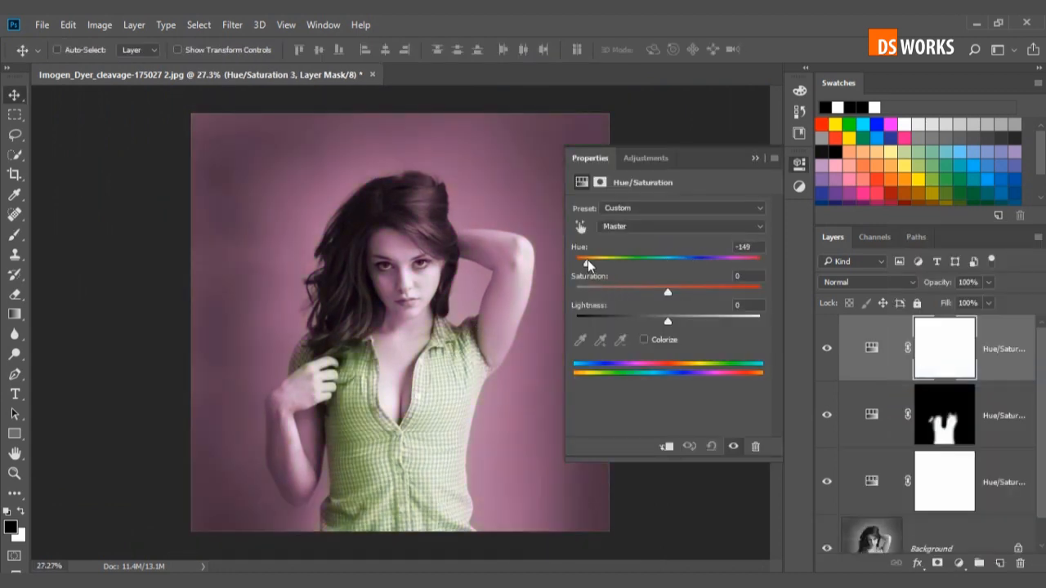
left_click(648, 339)
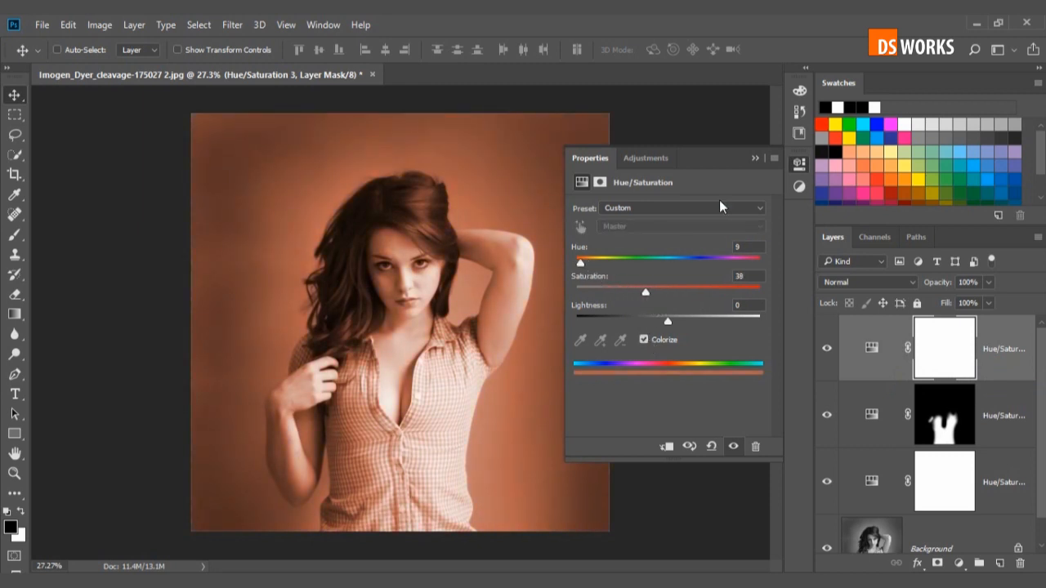
left_click(754, 158)
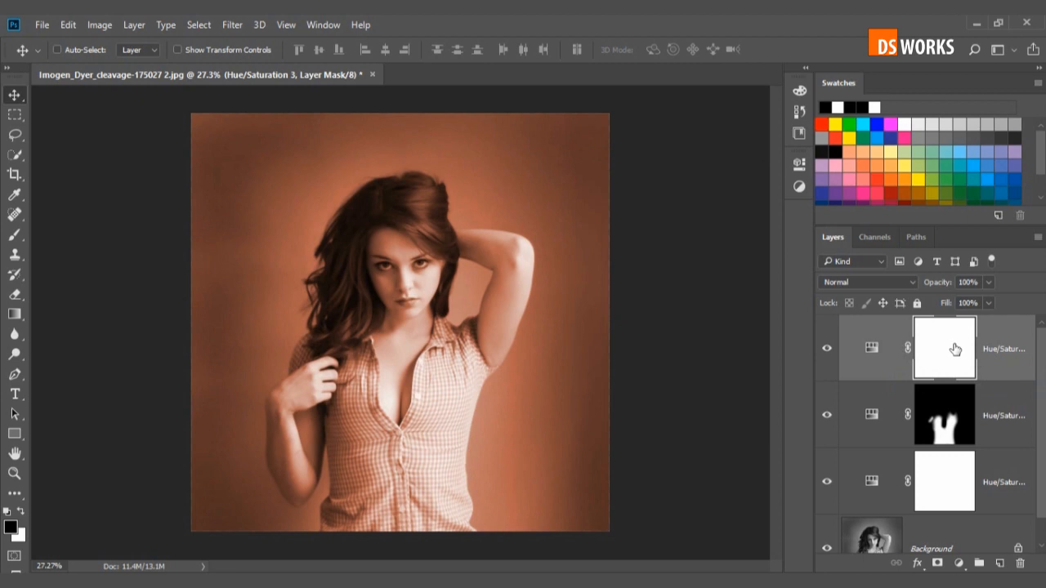
key("ctrl+i")
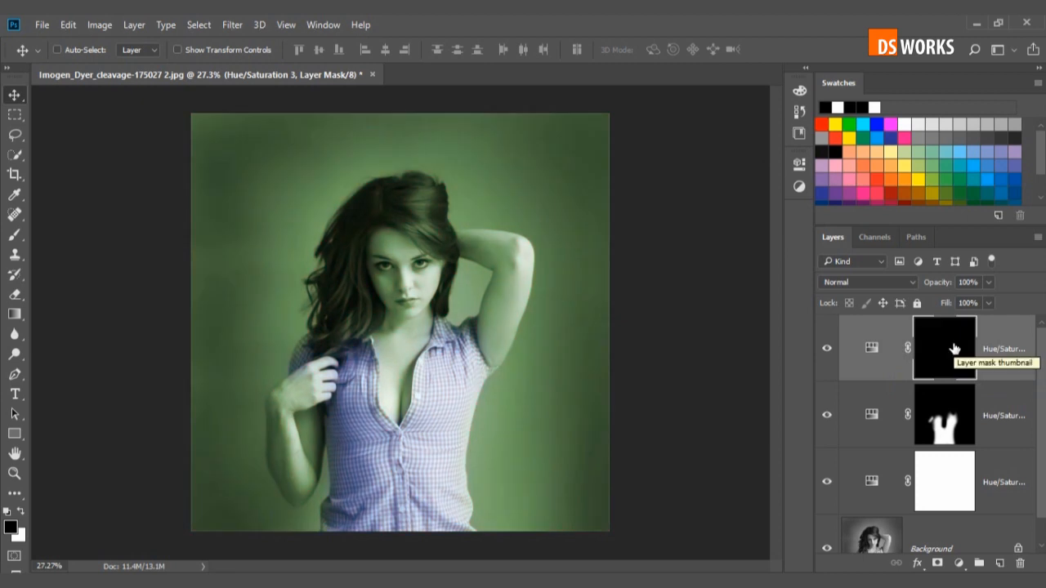
Paint white dabs over the hair on the Hue/Saturation 3 mask with a soft 500 px brush.
left_click(22, 513)
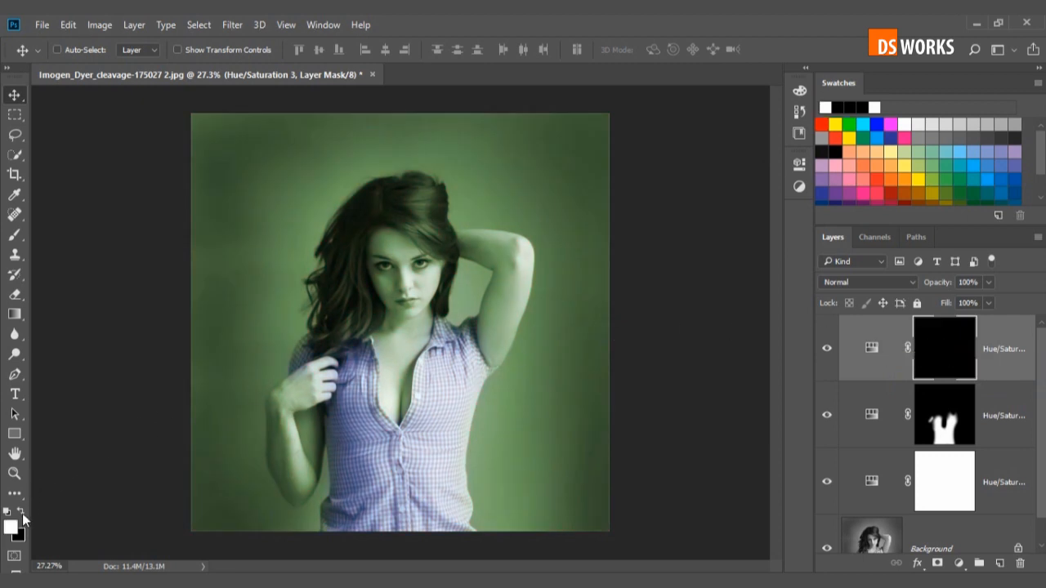
key("b")
key("bracketright")
key("bracketright")
key("bracketright")
key("bracketright")
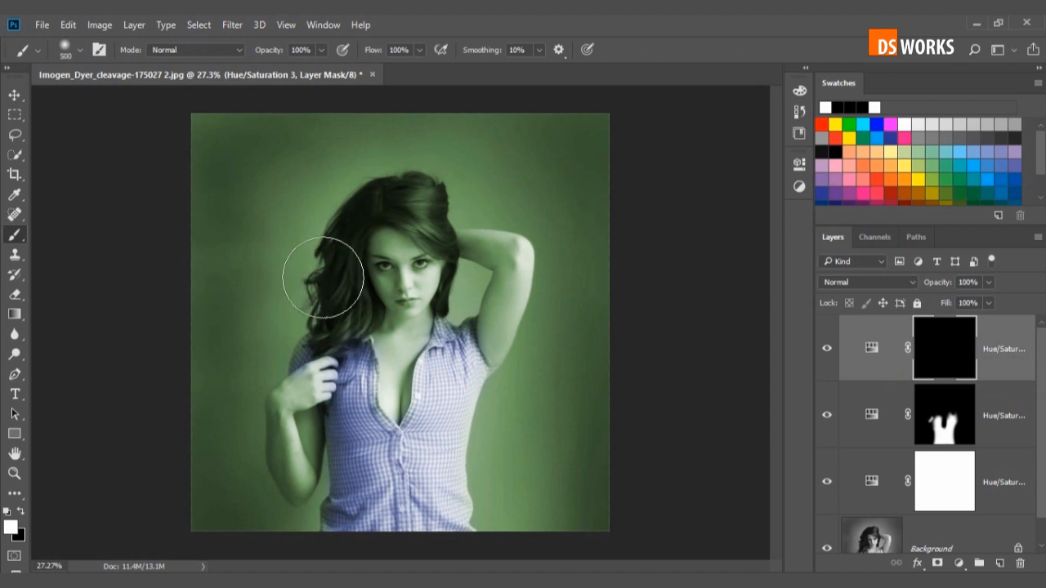
left_click(425, 204)
left_click(350, 310)
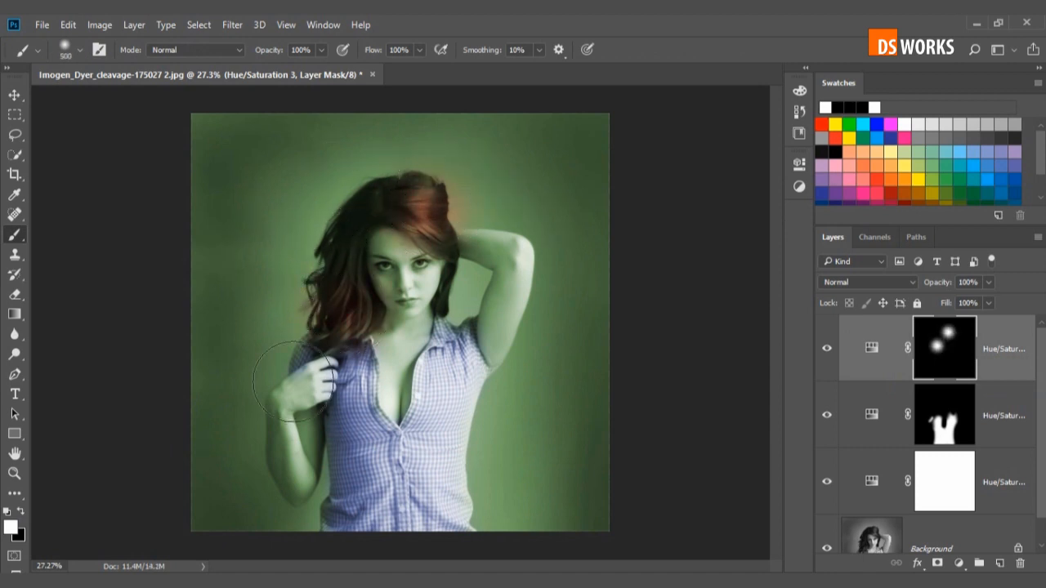
left_click(332, 213)
left_click(467, 298)
Paint black with a 300 px brush on the Hue/Saturation 3 mask to clear the red spill from the background and face.
key("bracketleft")
key("bracketleft")
key("x")
mouse_move(512, 270)
left_mouse_down()
mouse_move(478, 294)
mouse_move(491, 303)
left_mouse_up()
left_click_drag(295, 223, 319, 165)
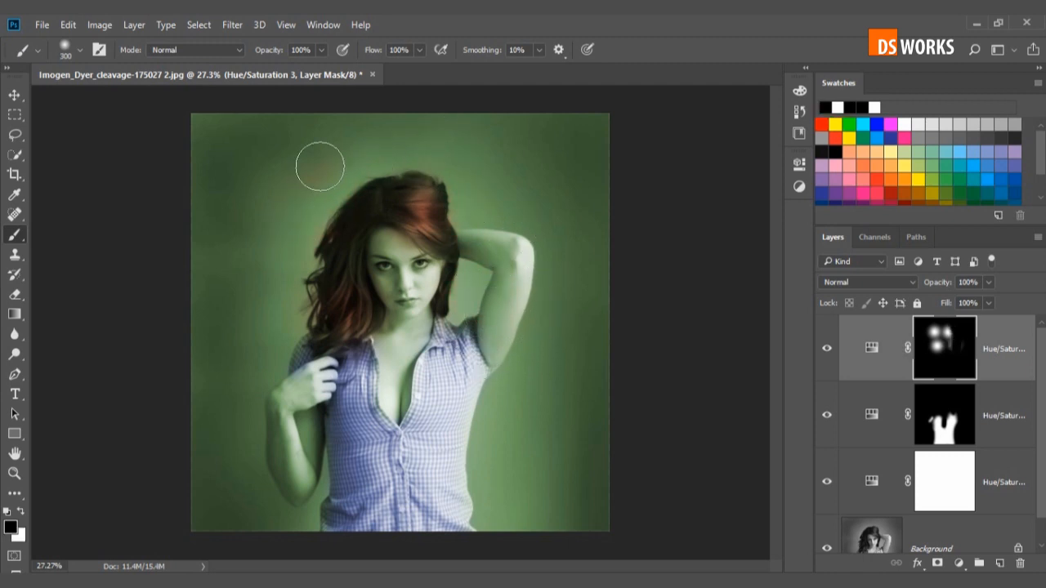
mouse_move(389, 256)
left_mouse_down()
mouse_move(445, 317)
mouse_move(429, 296)
left_mouse_up()
scroll(464, 320, "up", 1)
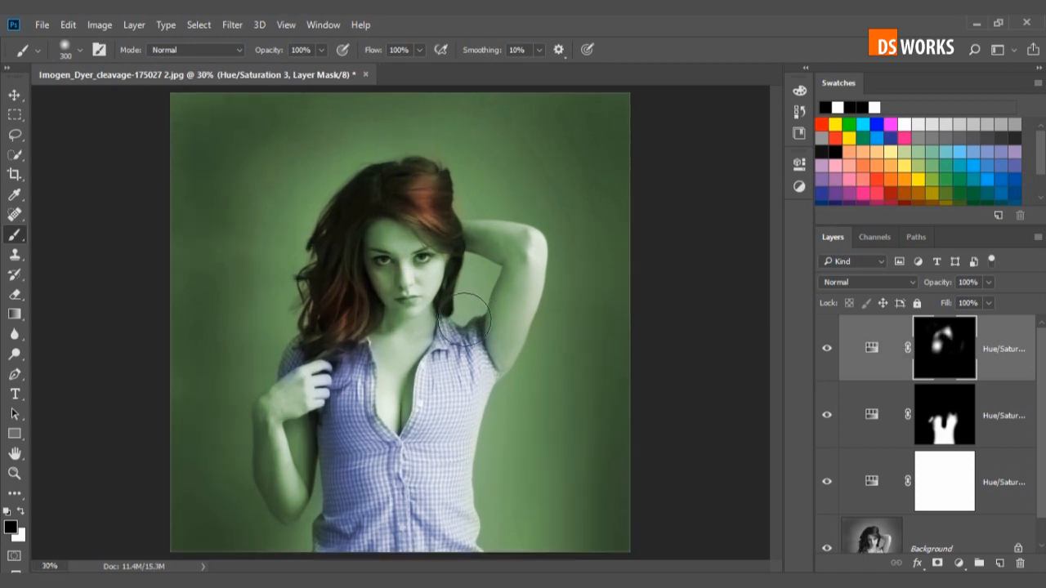
Add a Hue/Saturation adjustment layer colorized in a warm brown skin tone, and invert its mask to black.
left_click(958, 564)
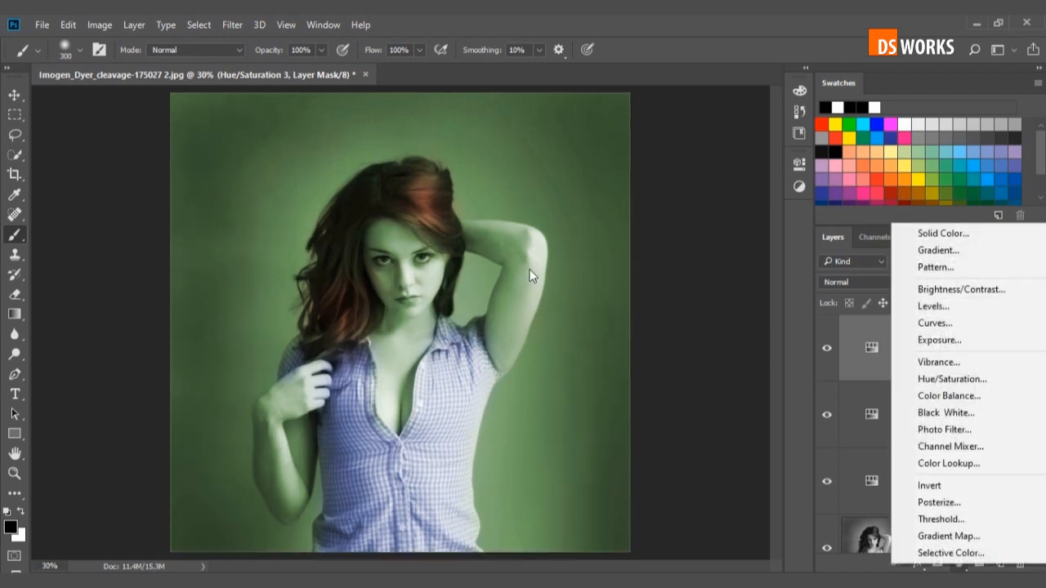
left_click(952, 378)
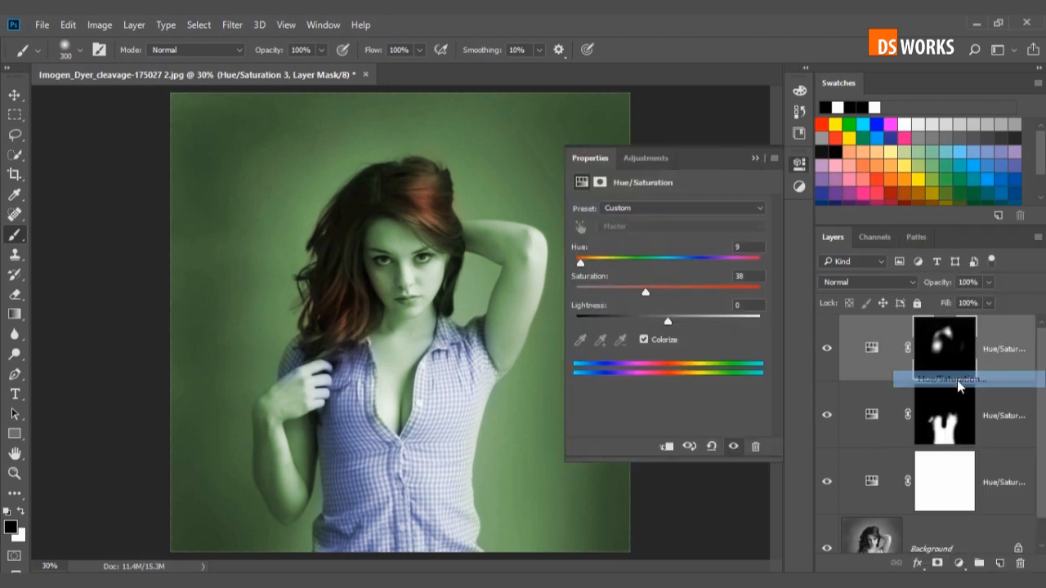
left_click(643, 339)
left_click_drag(576, 264, 586, 263)
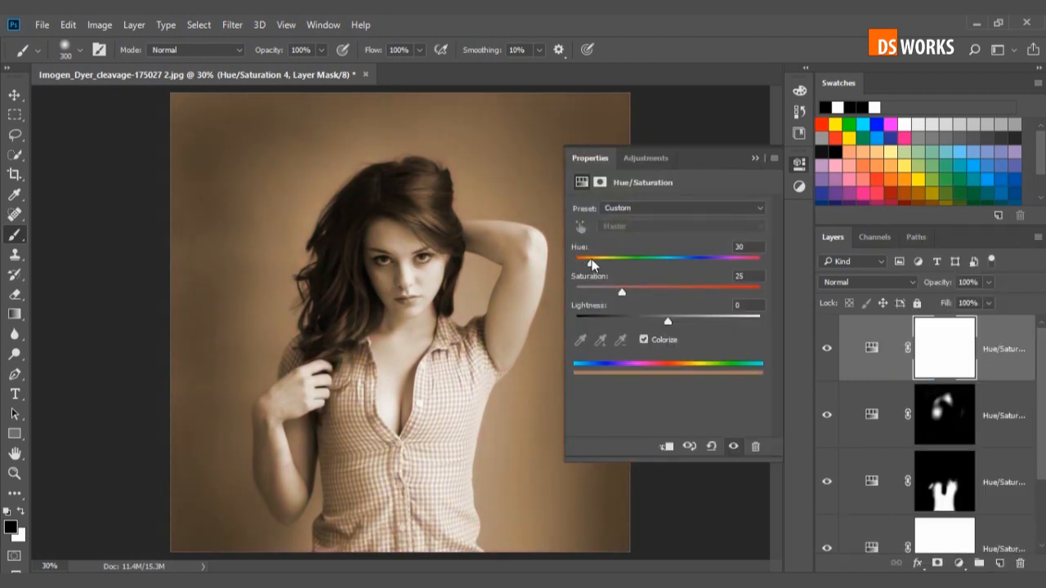
left_click_drag(593, 264, 590, 260)
left_click(755, 157)
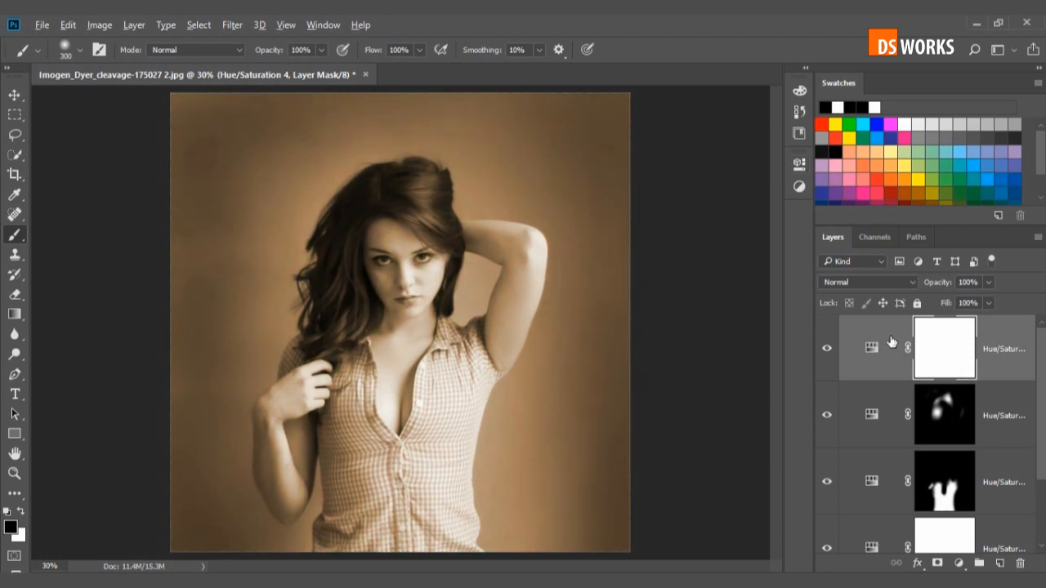
key("ctrl+i")
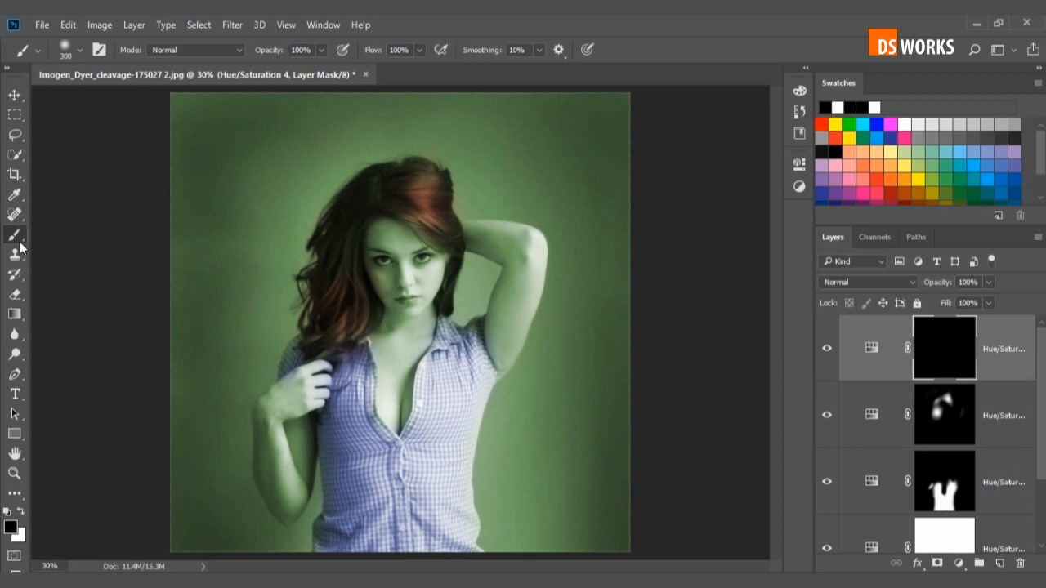
Paint the face, neck, chest and both arms white on the Hue/Saturation 4 mask, using a 175 px brush for the arms.
left_click(20, 510)
key("bracketleft")
key("bracketleft")
mouse_move(413, 286)
left_mouse_down()
mouse_move(388, 314)
mouse_move(401, 345)
mouse_move(389, 407)
mouse_move(396, 398)
left_mouse_up()
key("bracketright")
key("bracketleft")
key("bracketleft")
mouse_move(497, 346)
left_mouse_down()
mouse_move(525, 266)
mouse_move(500, 244)
left_mouse_up()
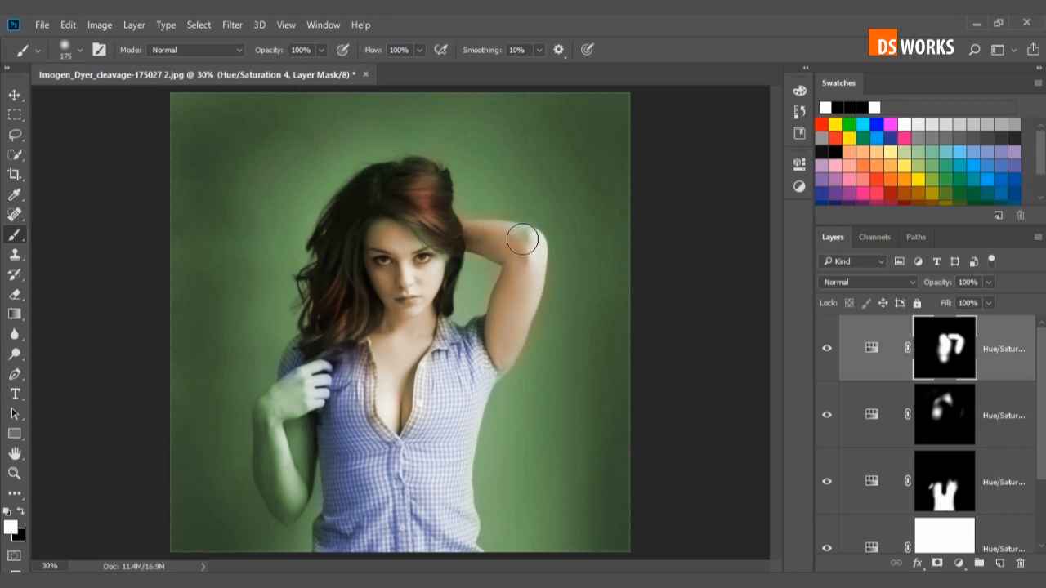
left_click_drag(286, 518, 307, 419)
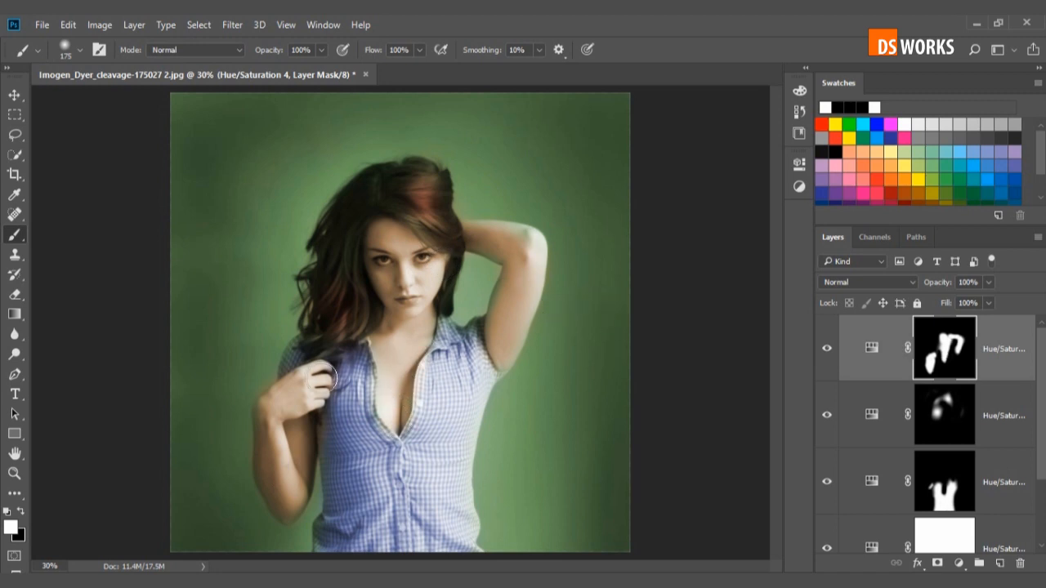
Add a colorized Hue/Saturation adjustment layer with hue 0 and saturation 49, and invert its mask to black.
scroll(479, 327, "down", 3)
scroll(458, 319, "up", 3)
scroll(438, 311, "down", 2)
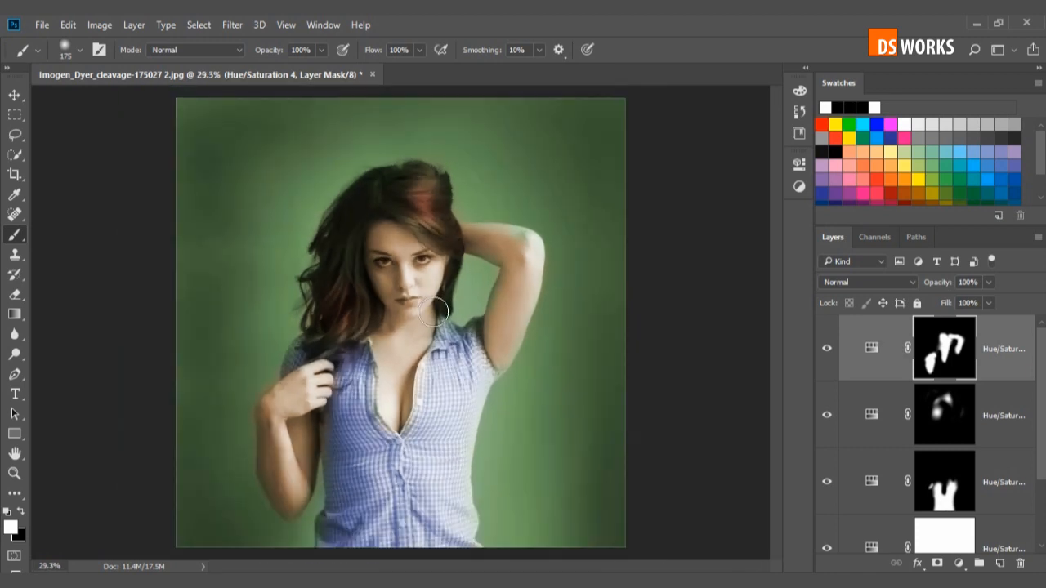
scroll(603, 237, "up", 1)
scroll(561, 248, "up", 4)
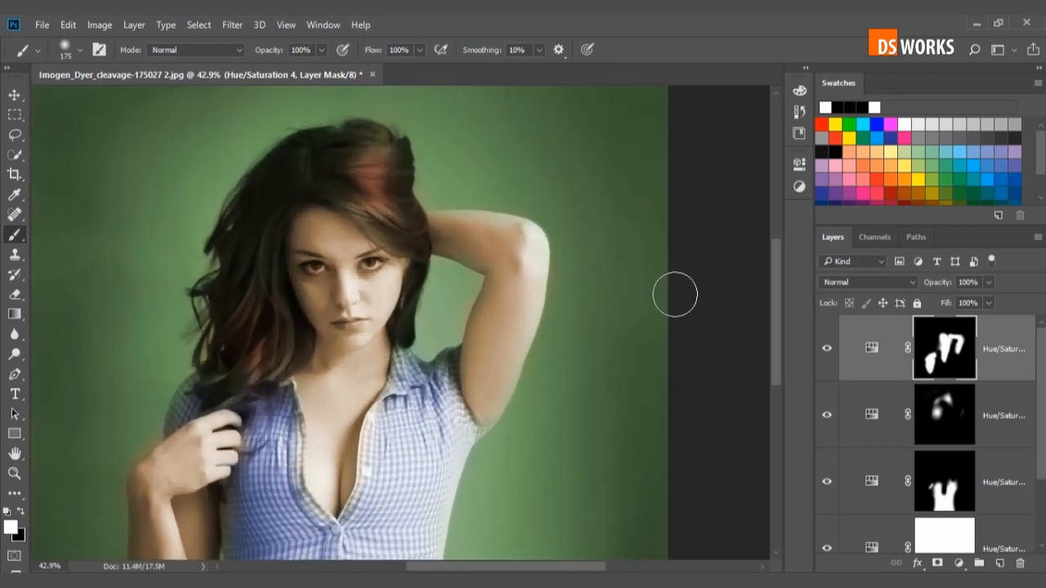
left_click(959, 563)
left_click(954, 376)
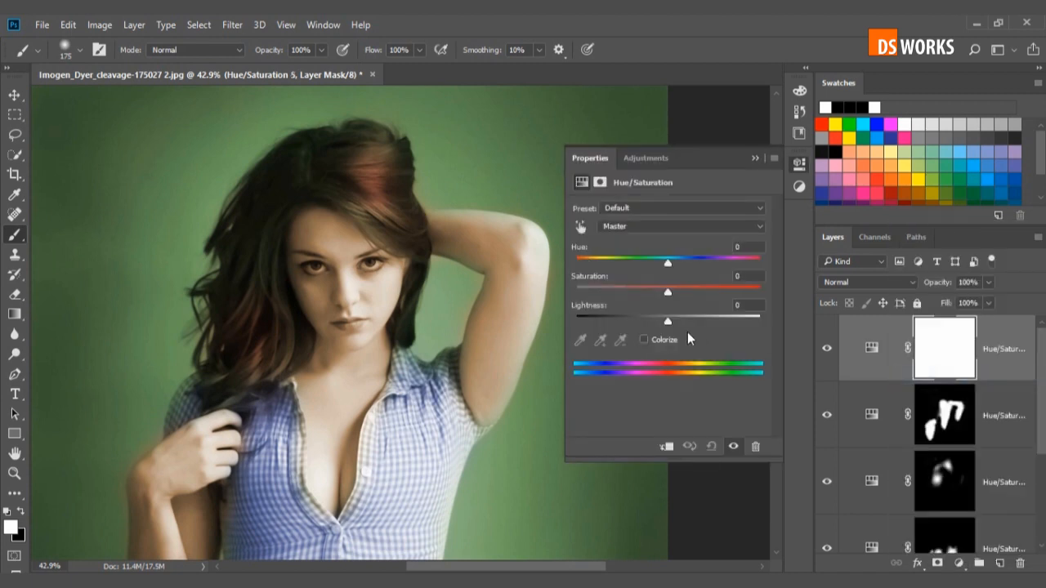
left_click(658, 339)
left_click_drag(627, 286, 639, 292)
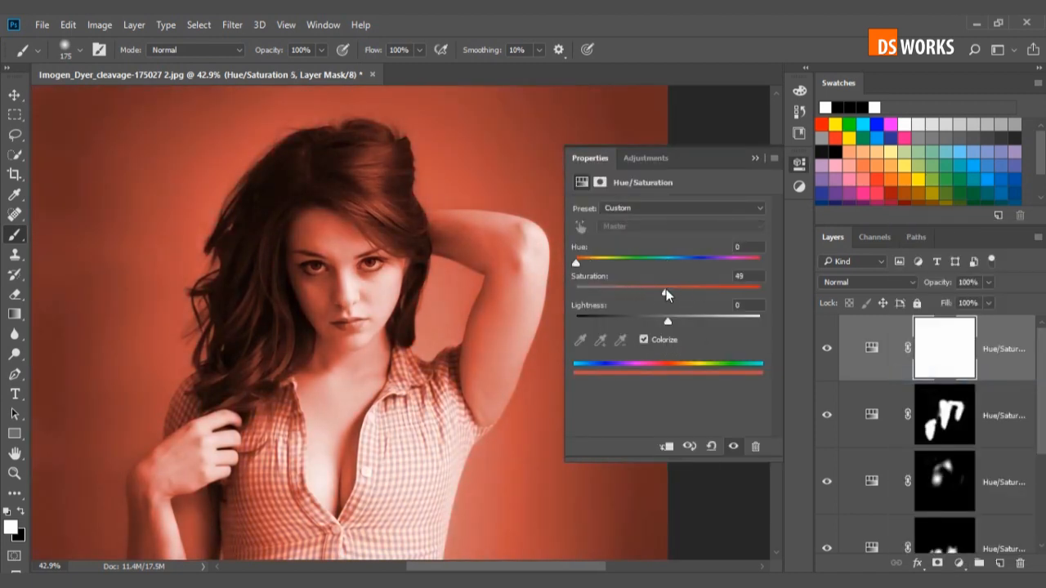
left_click(755, 158)
scroll(286, 322, "up", 10)
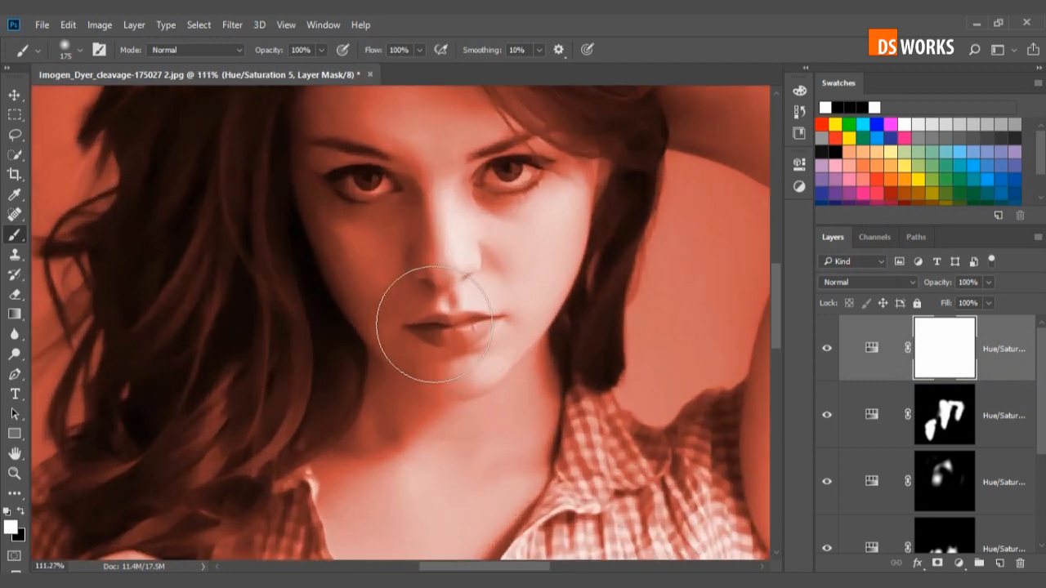
key("ctrl+i")
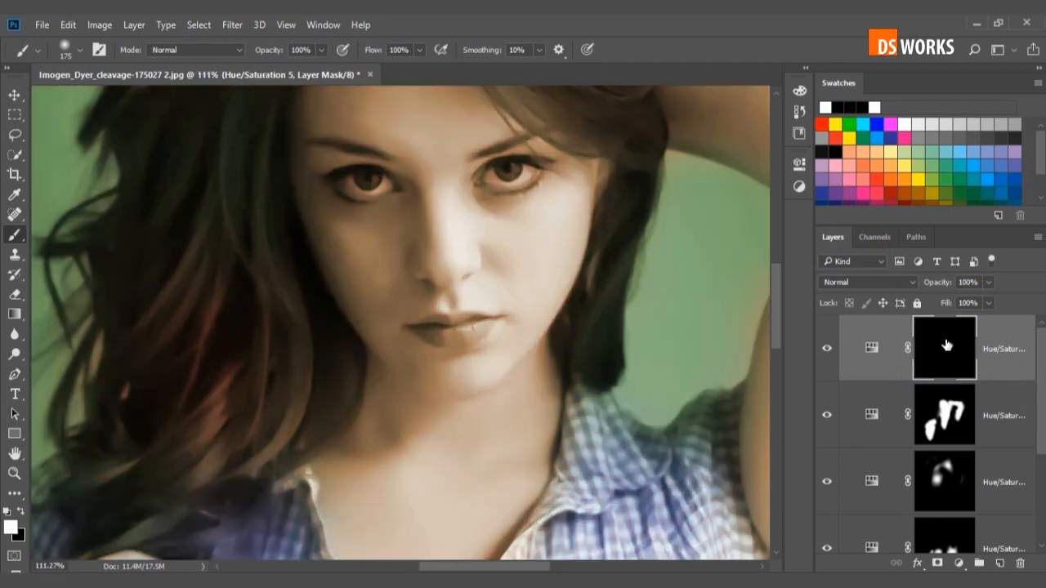
Paint the lips white on the Hue/Saturation 5 mask with a 125 px brush.
key("bracketleft")
key("bracketleft")
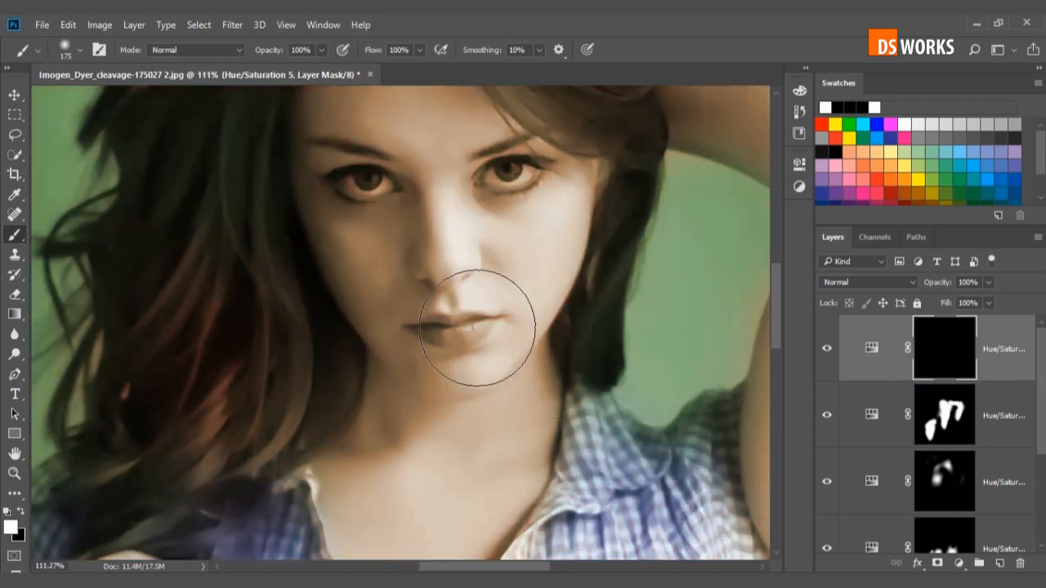
left_click(456, 329)
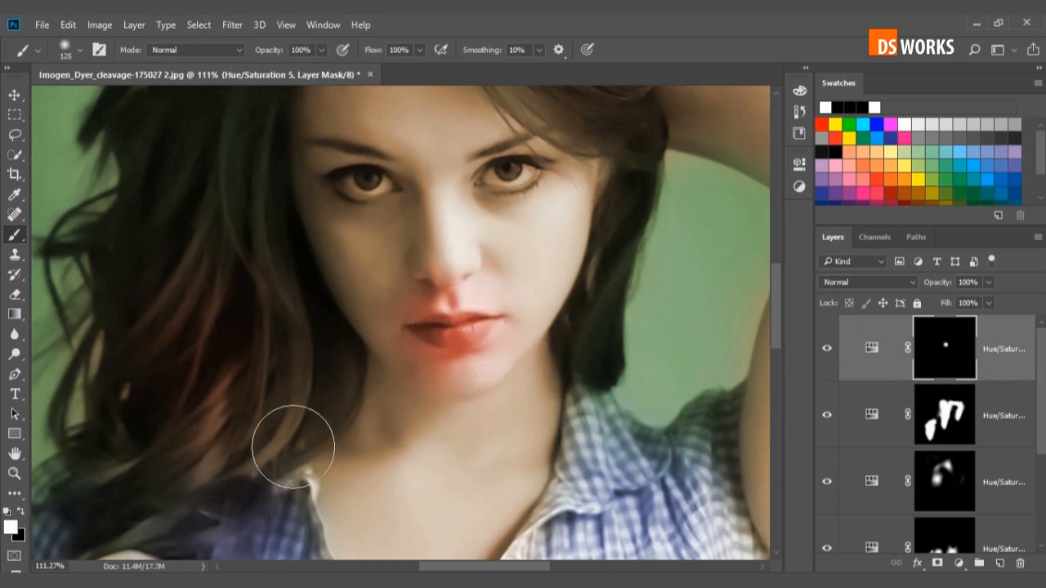
Paint black around the lips on the Hue/Saturation 5 mask with a smaller brush, removing the red spill from the surrounding skin.
left_click(22, 511)
key("bracketleft")
left_click_drag(508, 373, 416, 379)
key("bracketleft")
key("bracketleft")
key("bracketleft")
left_click_drag(500, 294, 433, 290)
key("bracketright")
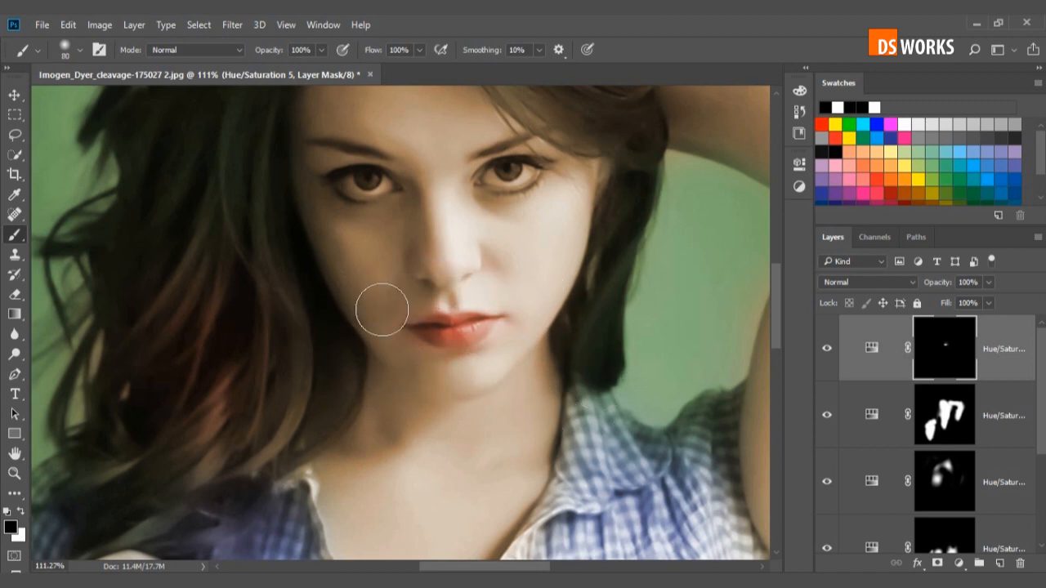
Add a fully desaturated Hue/Saturation adjustment layer above the lips layer, and invert its mask to black.
scroll(563, 441, "down", 4)
scroll(549, 236, "up", 6)
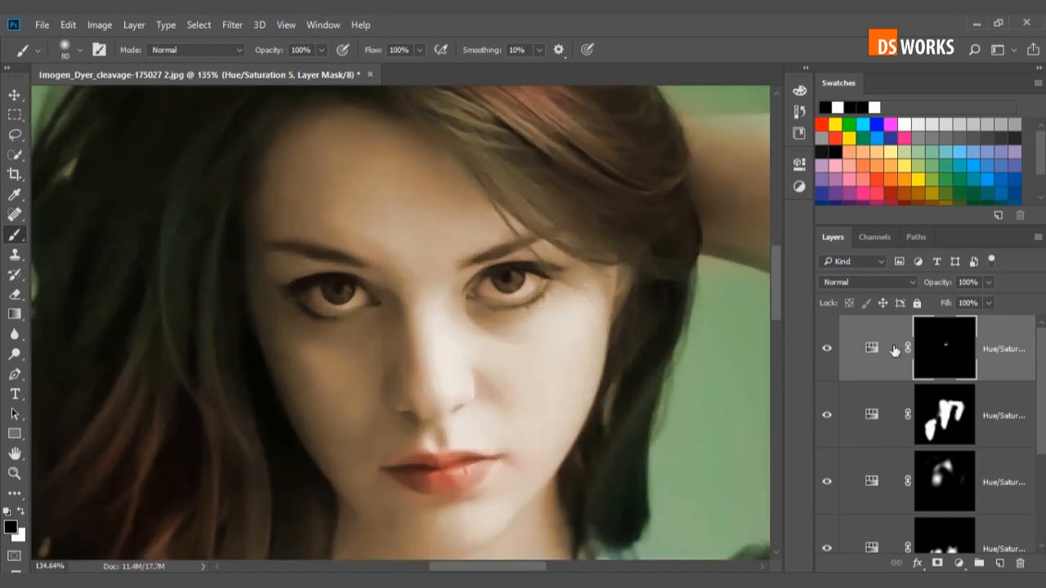
left_click(958, 564)
left_click(897, 372)
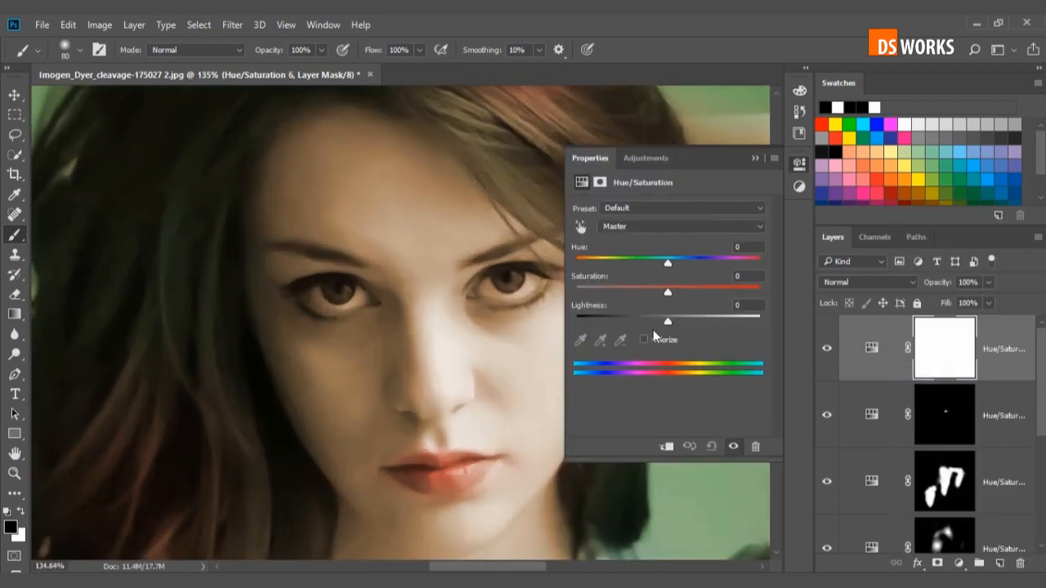
left_click_drag(664, 293, 572, 292)
left_click(755, 157)
scroll(609, 249, "down", 8)
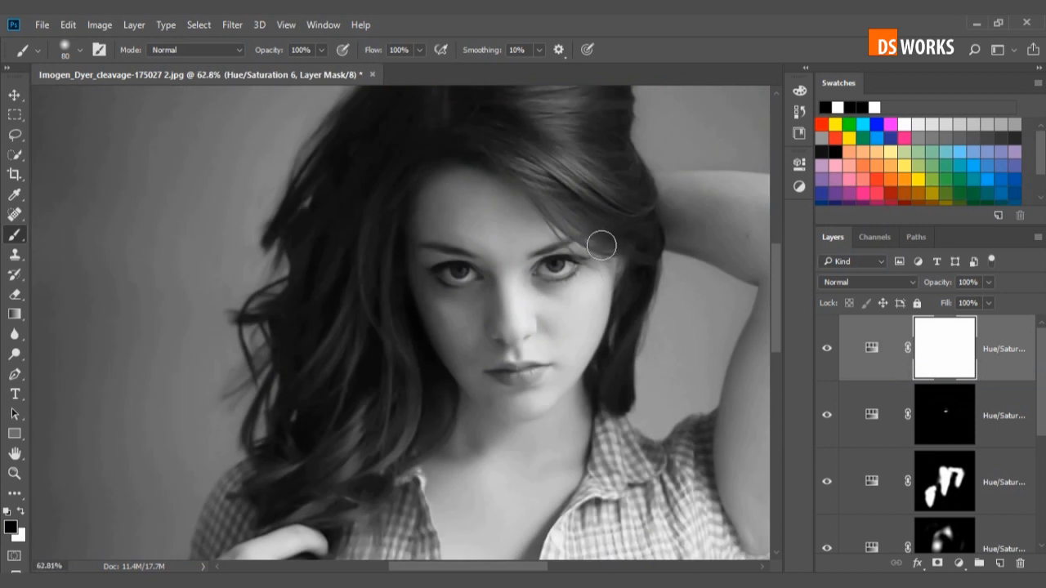
scroll(562, 272, "up", 10)
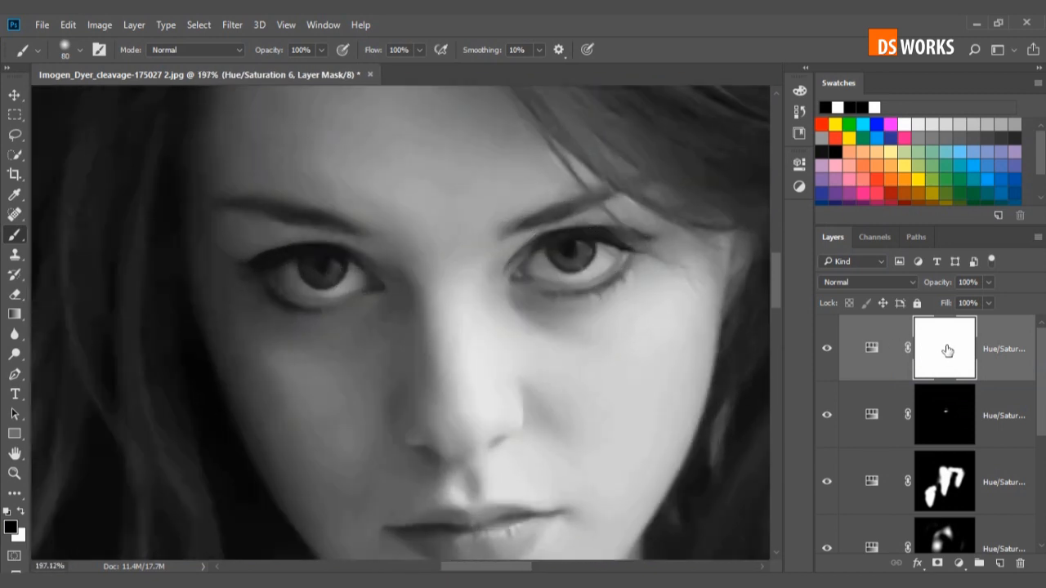
key("ctrl+i")
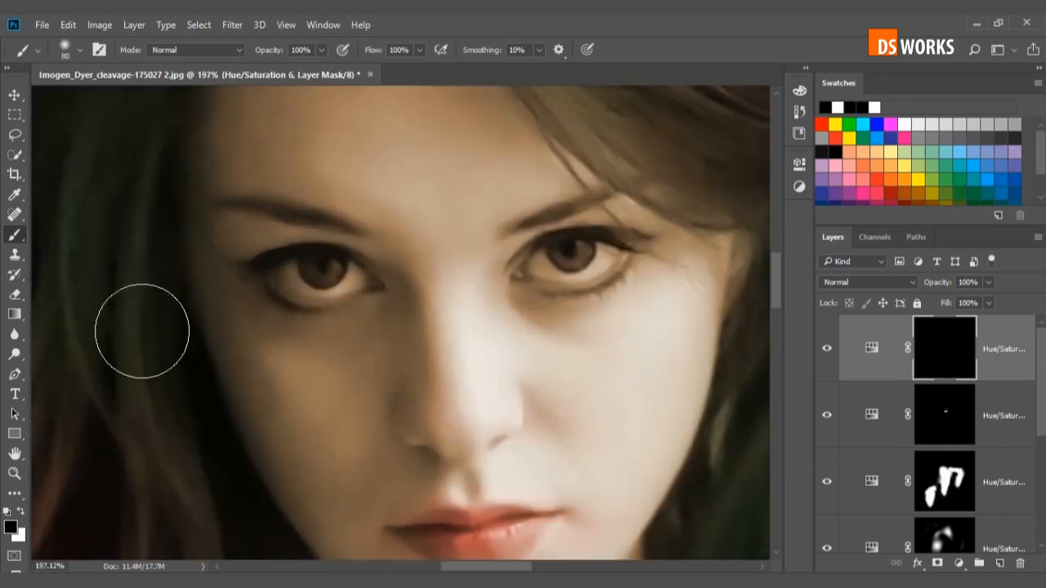
Paint both eyes white on the Hue/Saturation 6 mask with a 50 px brush.
left_click(22, 511)
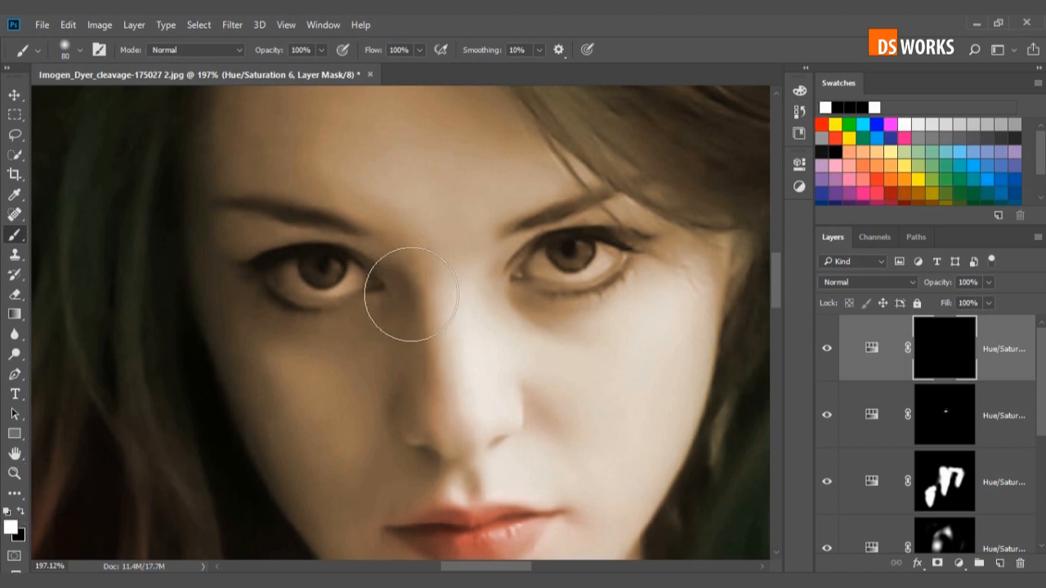
scroll(401, 283, "up", 3)
key("bracketleft")
key("bracketleft")
key("bracketleft")
left_click_drag(326, 275, 257, 269)
mouse_move(610, 231)
left_mouse_down()
mouse_move(665, 234)
mouse_move(609, 230)
left_mouse_up()
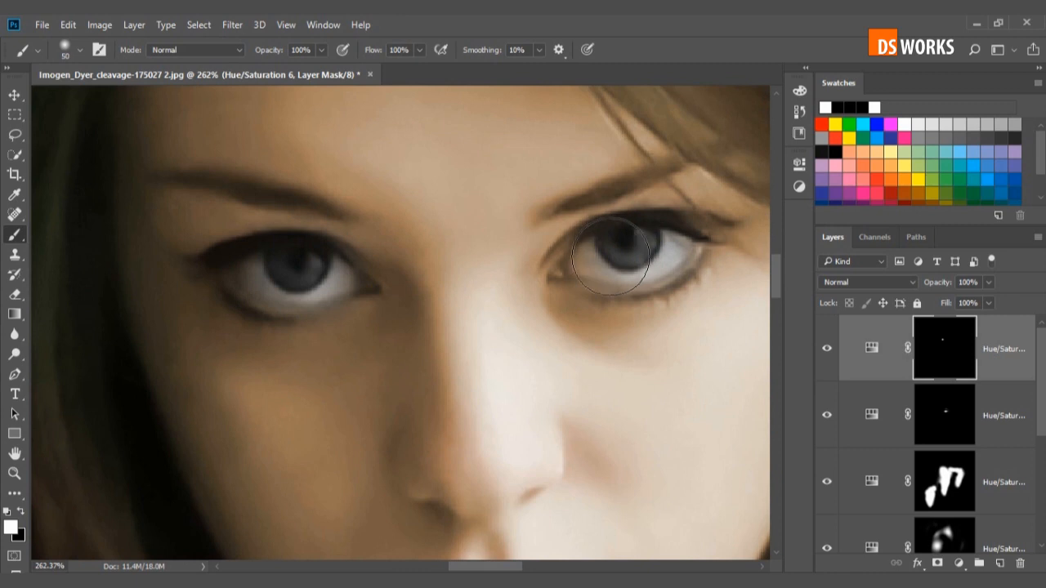
left_click(22, 511)
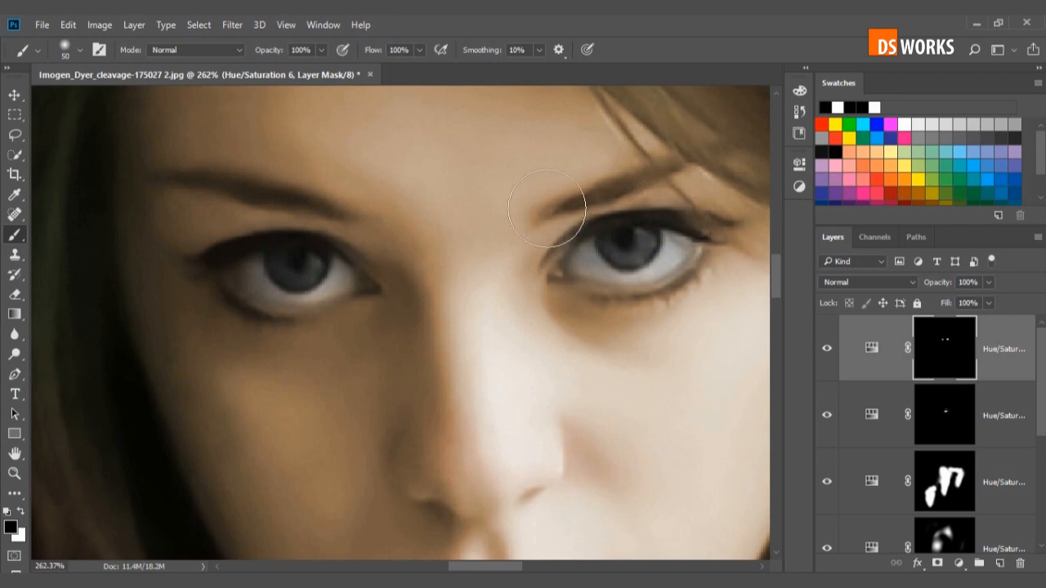
scroll(439, 248, "down", 3)
scroll(440, 248, "down", 5)
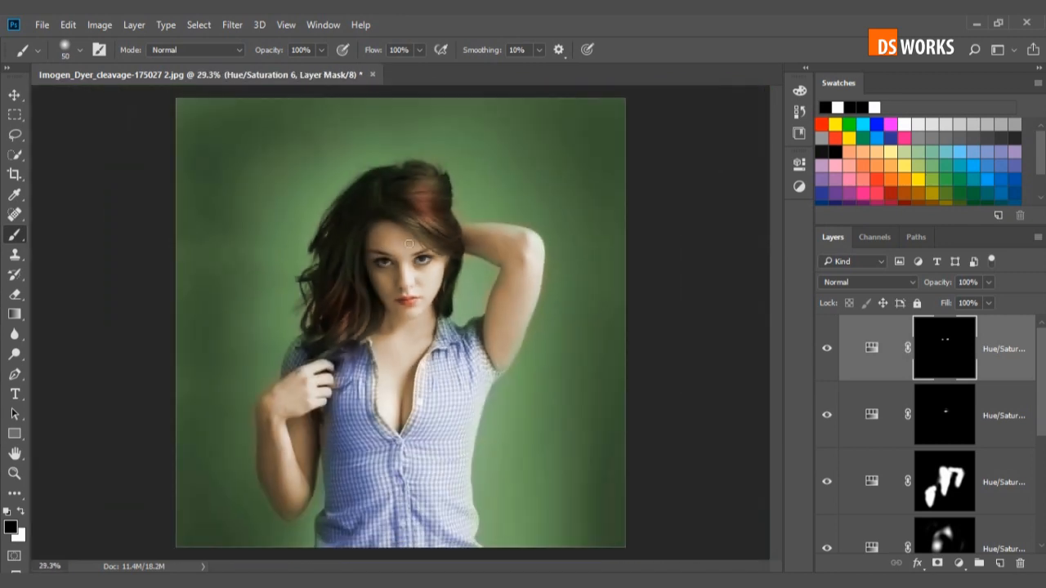
Add a Channel Mixer adjustment layer with red output at red +103, green +18 and blue +13, and invert its mask to black.
left_click(958, 563)
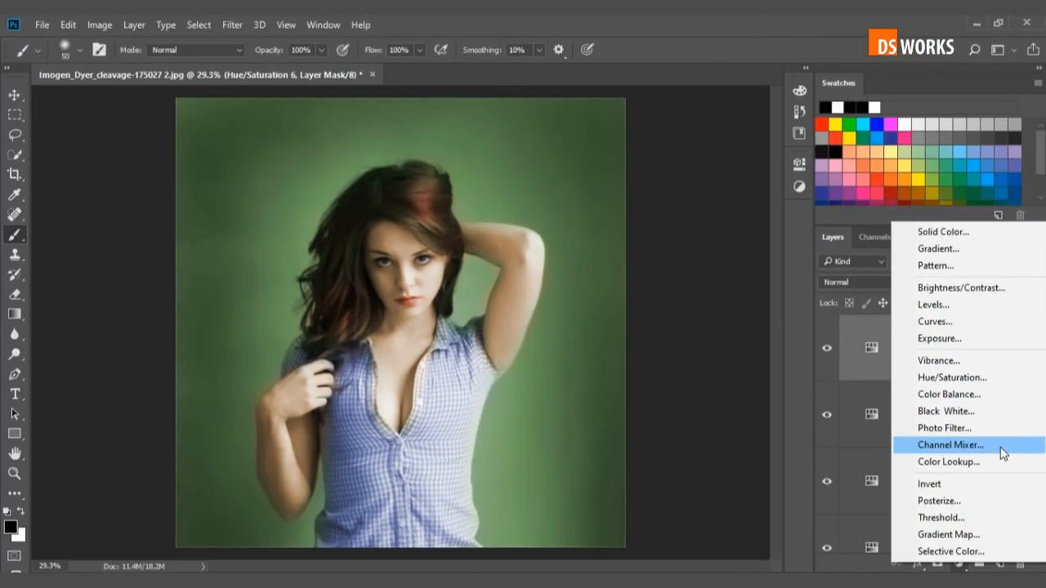
left_click(955, 321)
left_click_drag(713, 282, 720, 282)
left_click_drag(668, 312, 674, 342)
left_click_drag(719, 283, 716, 284)
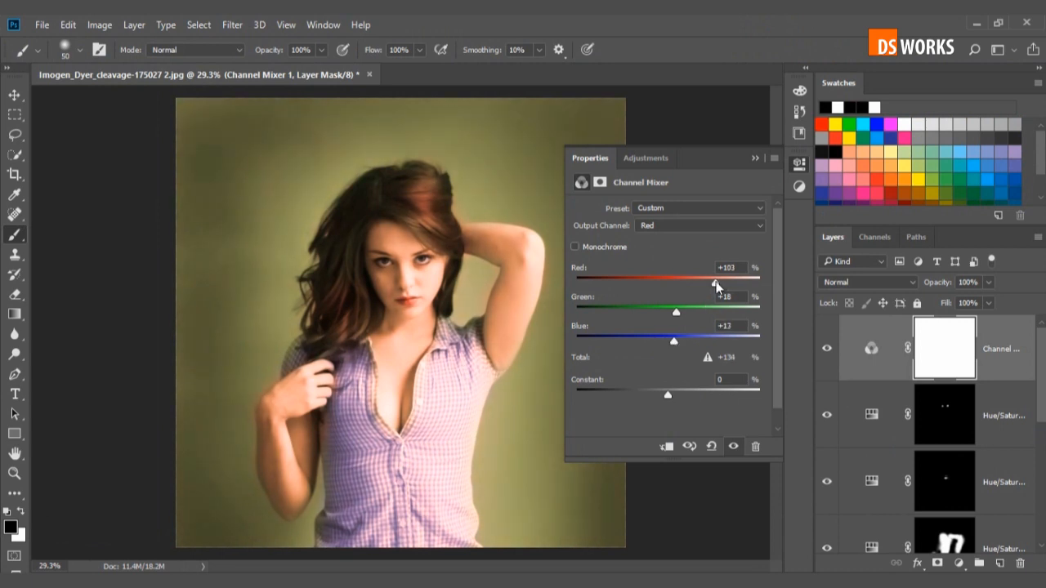
left_click(753, 158)
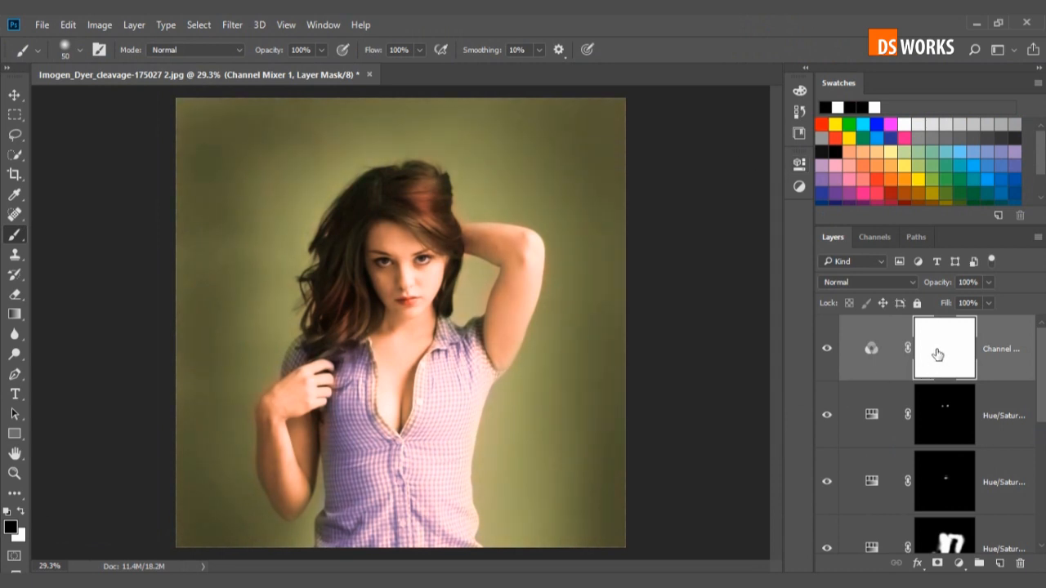
key("ctrl+i")
Dab white over the cheeks, neck and chest on the Channel Mixer mask with a soft brush at 37% opacity.
scroll(460, 341, "up", 2)
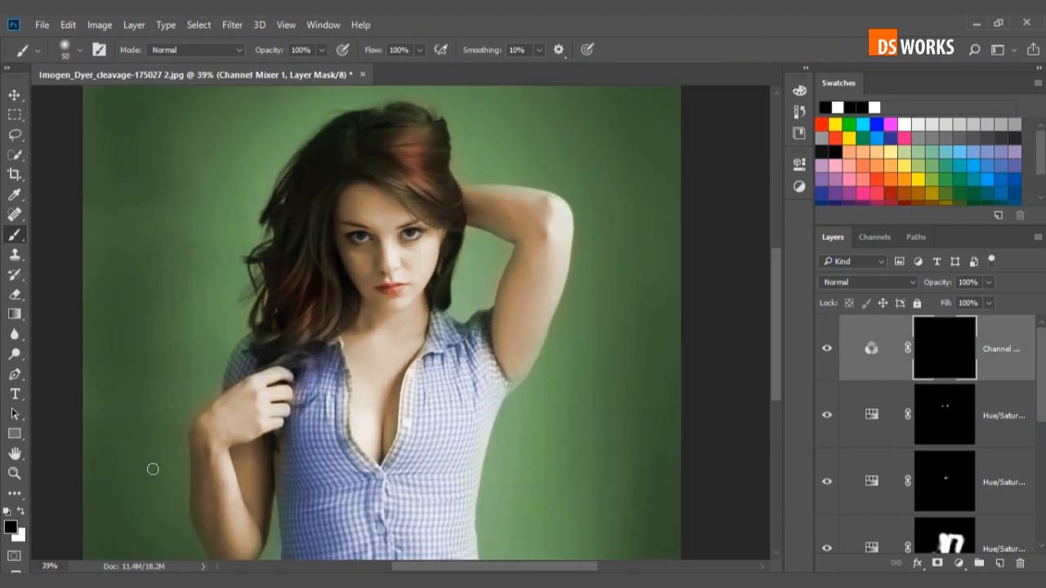
left_click(22, 512)
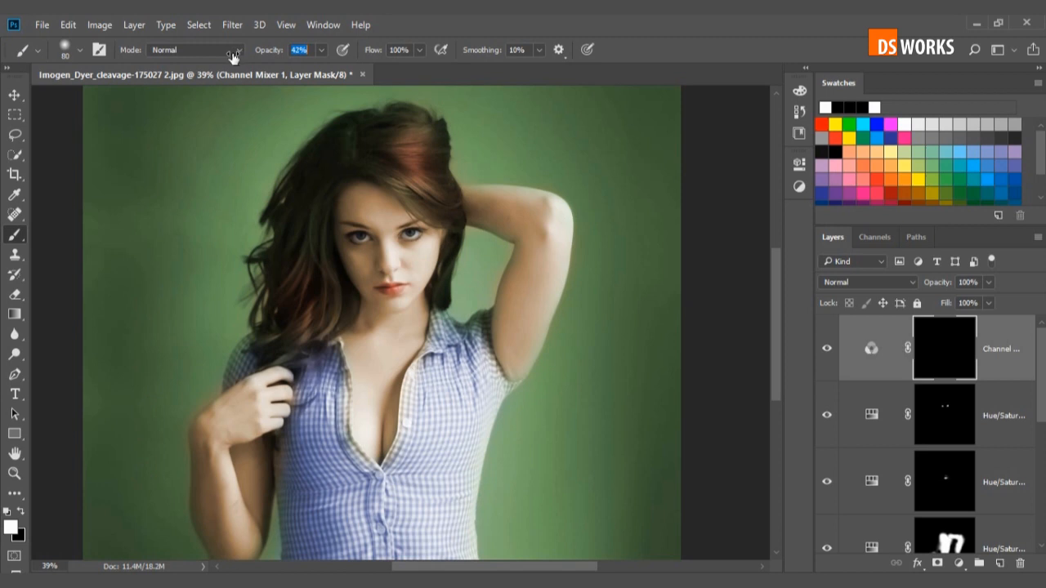
key("bracketright")
key("bracketright")
key("bracketright")
key("bracketright")
left_click(419, 271)
left_click(350, 272)
left_click(373, 415)
key("bracketleft")
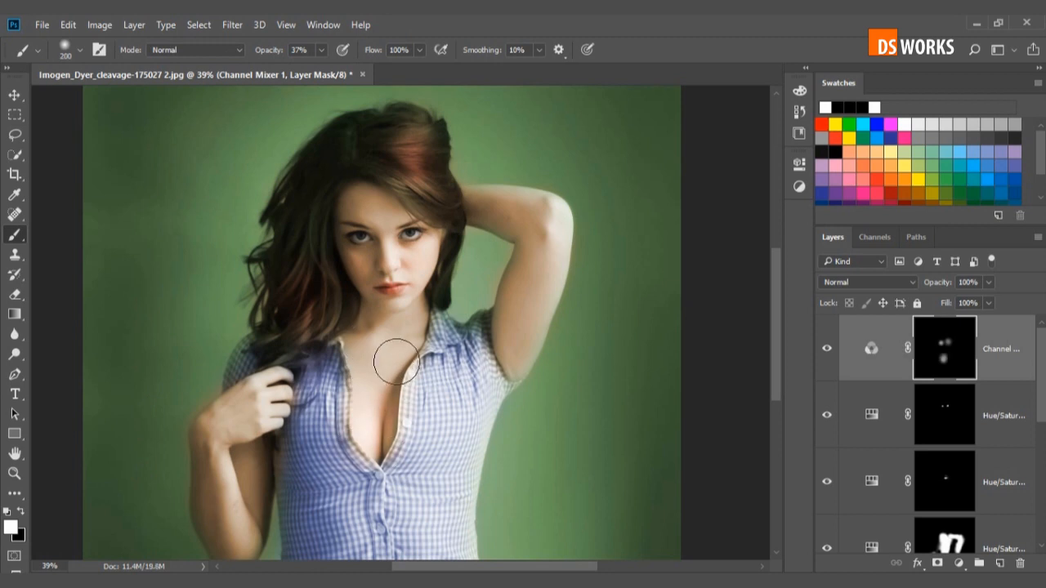
left_click(402, 319)
Dab white over the raised arm, hand and forearm on the Channel Mixer mask with 300 and 250 px brushes at 37% opacity.
key("bracketright")
key("bracketright")
left_click(550, 226)
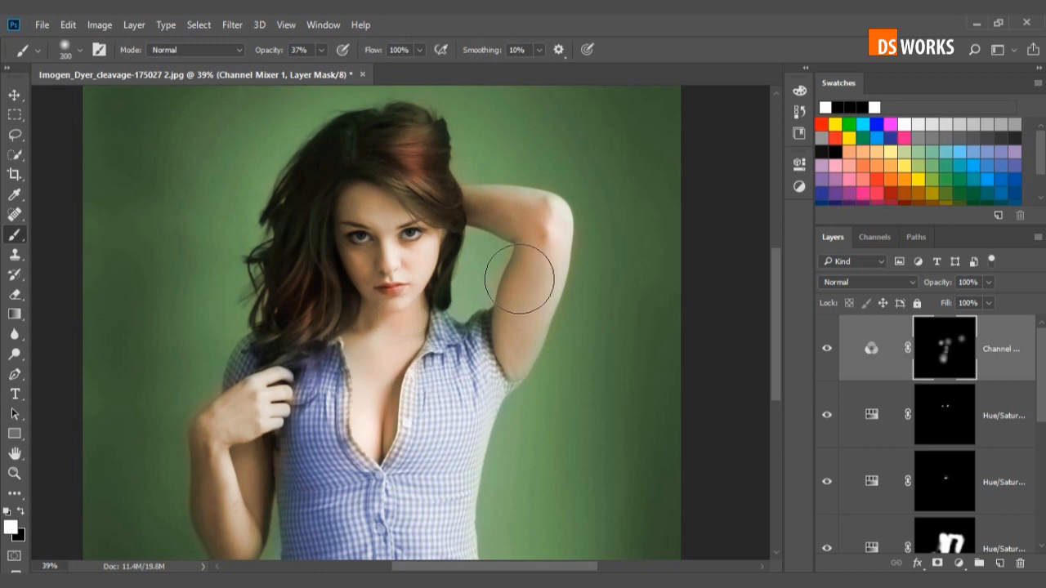
left_click(263, 402)
key("bracketleft")
scroll(236, 421, "down", 1)
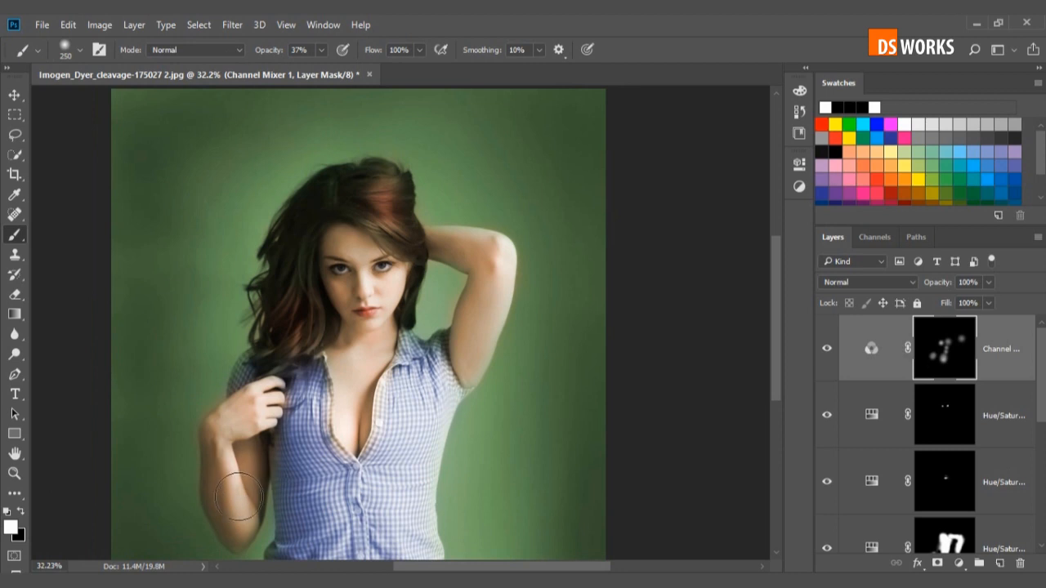
left_click(473, 360)
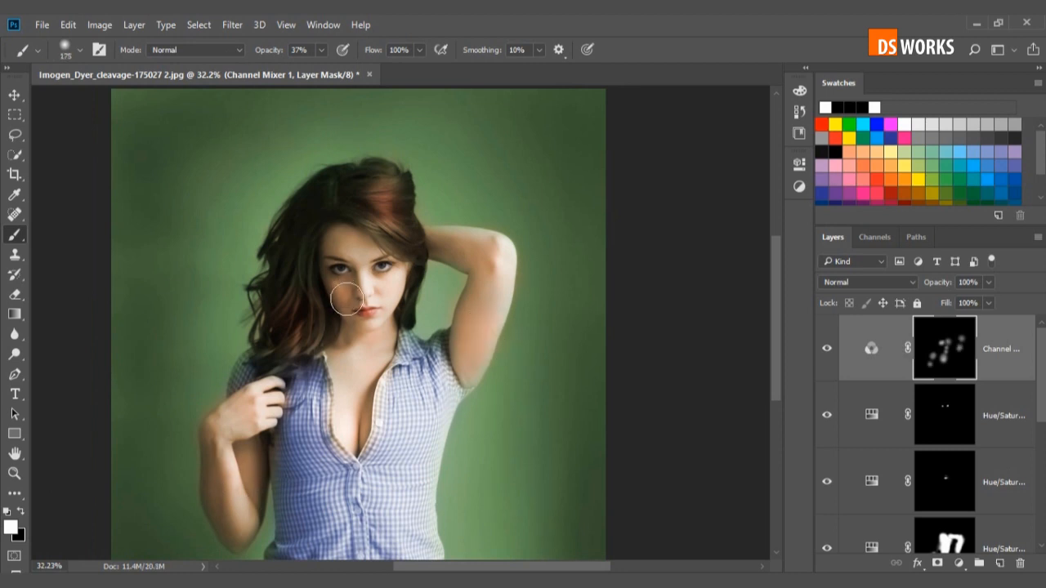
key("bracketleft")
scroll(405, 286, "down", 2)
scroll(407, 284, "up", 1)
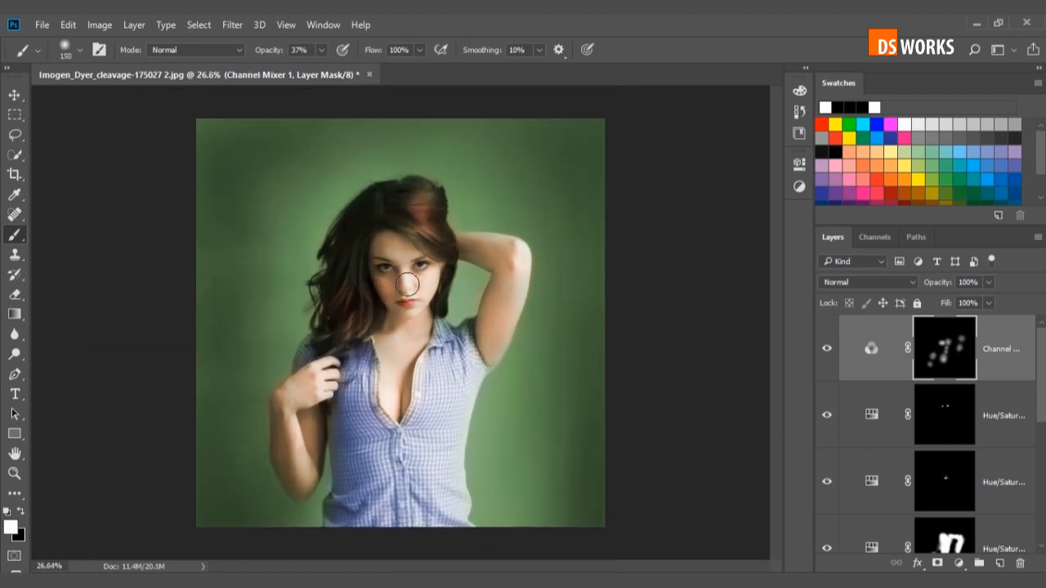
Stamp all visible layers into a new merged layer at the top of the stack.
key("v")
scroll(623, 207, "up", 1)
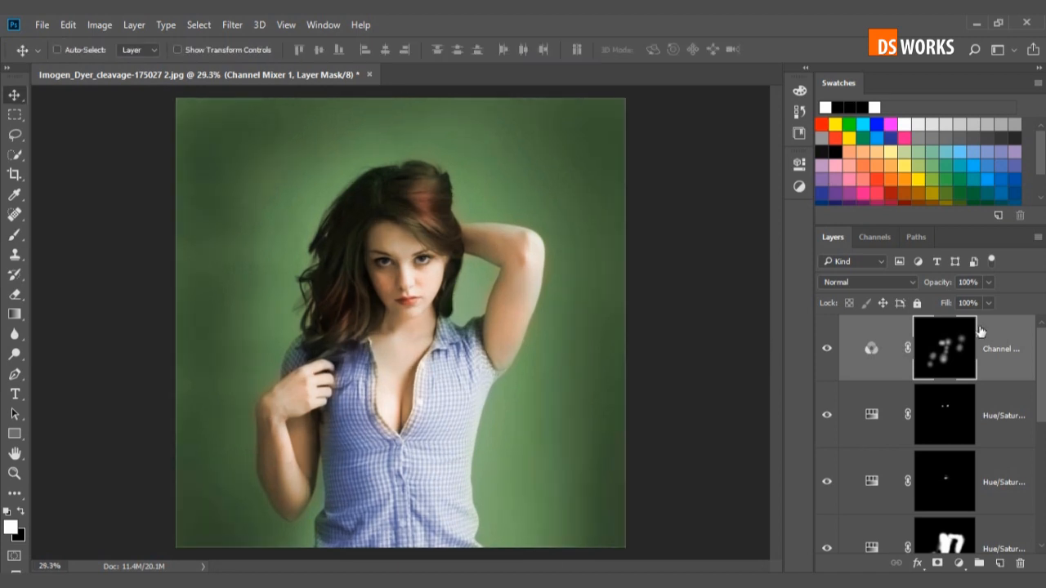
key("ctrl+alt+shift+e")
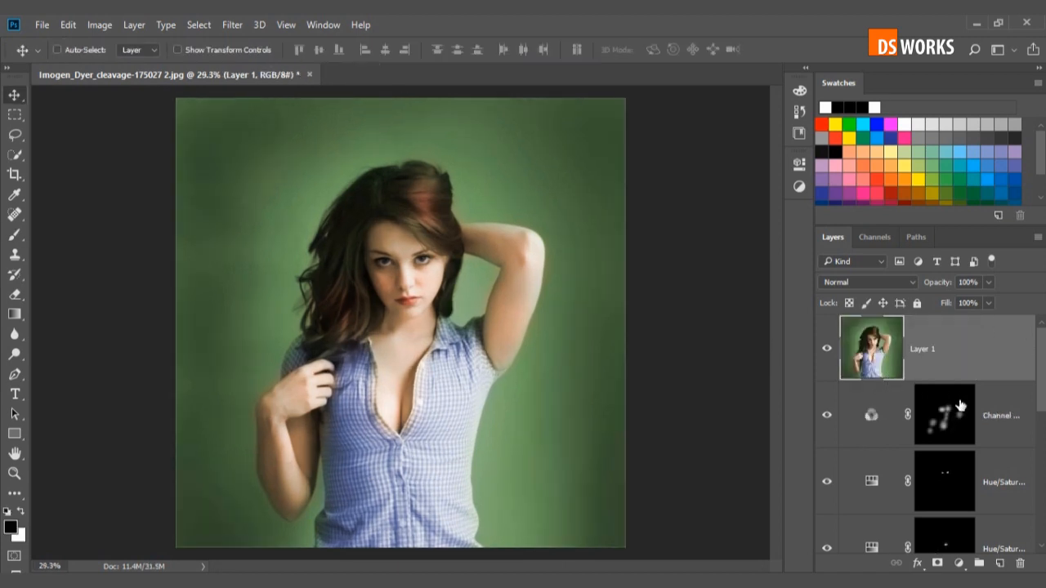
Sharpen the merged layer with Unsharp Mask at an amount of 94% and a slightly increased radius.
left_click(224, 23)
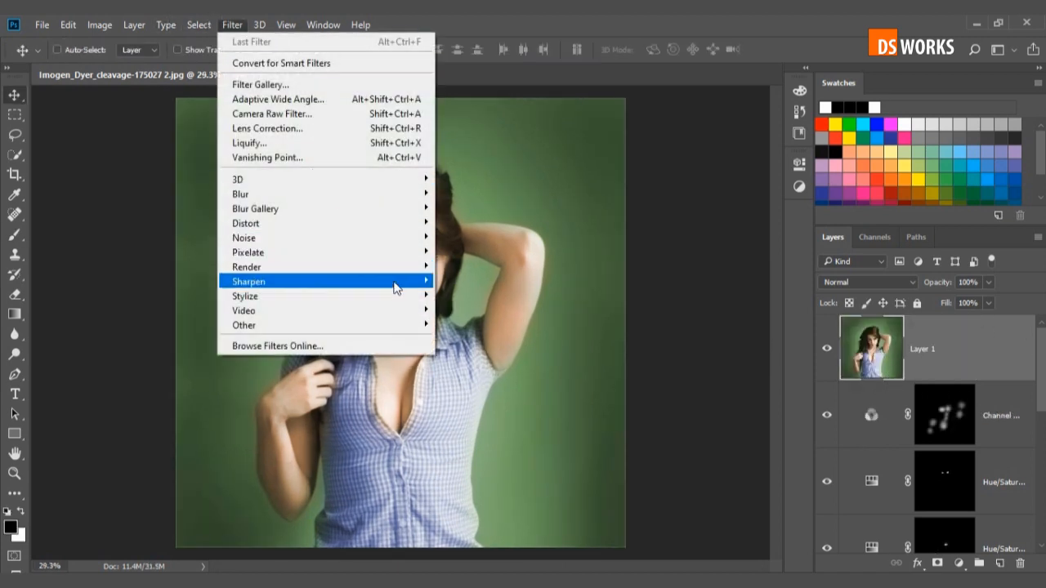
mouse_move(397, 282)
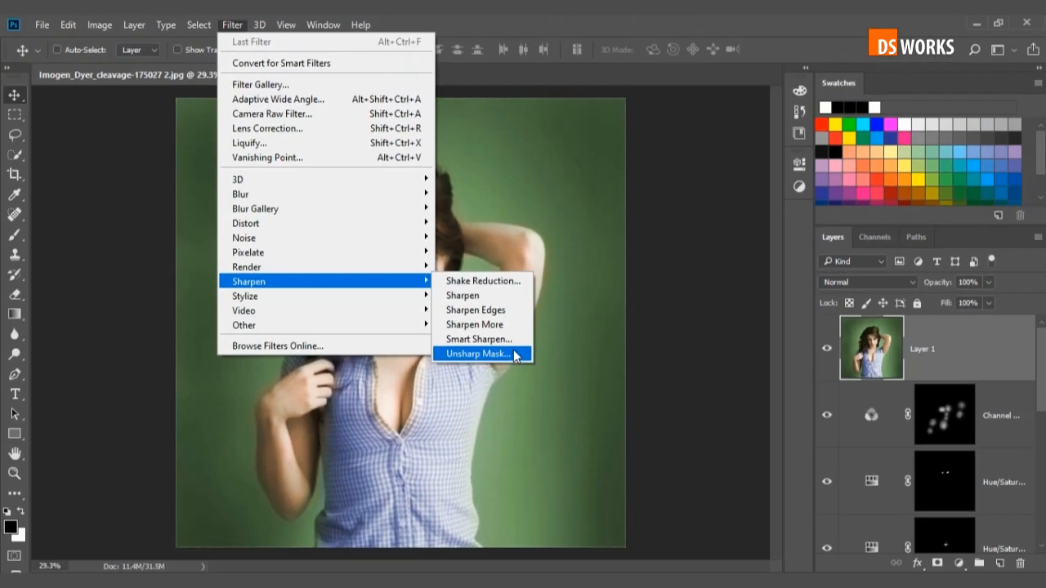
left_click(515, 356)
mouse_move(500, 230)
left_mouse_down()
mouse_move(446, 273)
mouse_move(489, 219)
left_mouse_up()
left_click(523, 328)
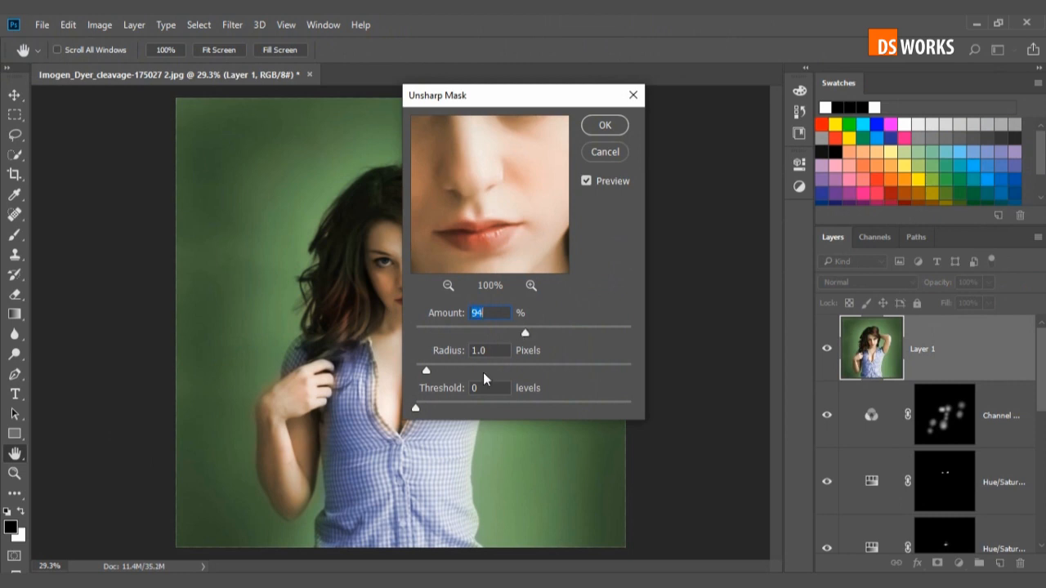
left_click(453, 365)
left_click(603, 127)
scroll(372, 320, "up", 5)
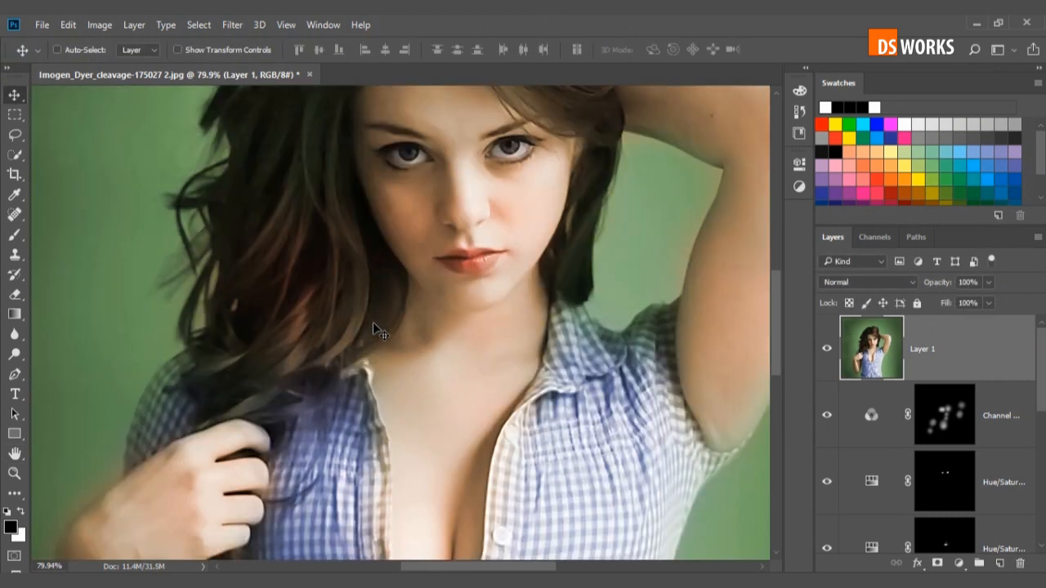
scroll(372, 320, "down", 5)
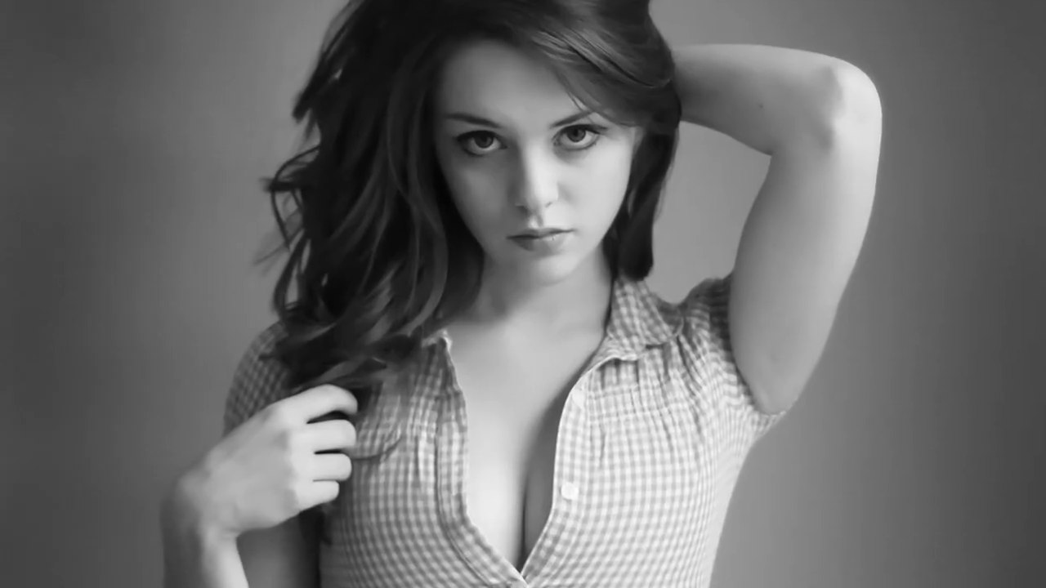